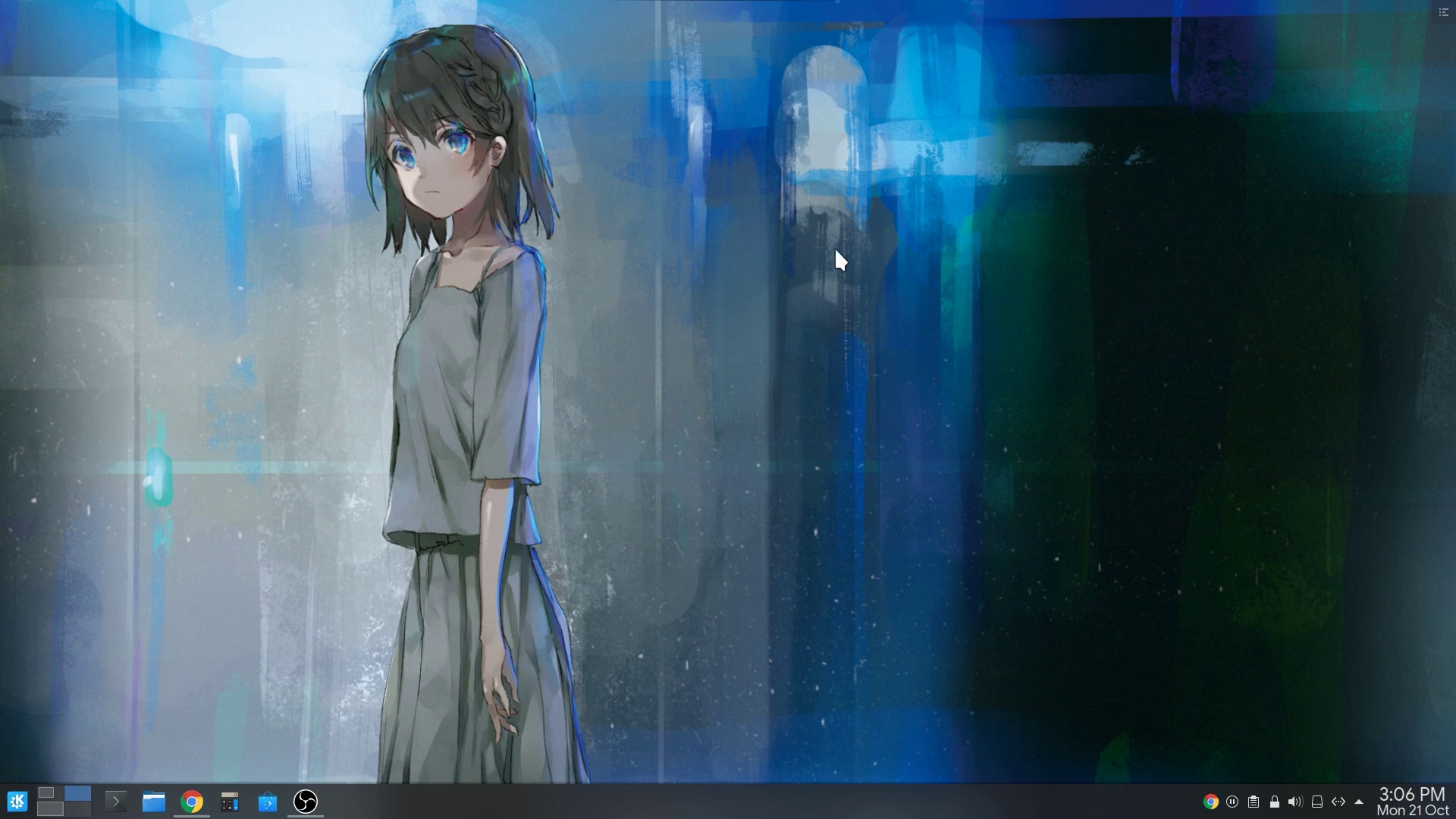
- Check the home folder's size and free space in its Dolphin properties, then close Dolphin
key(super+e)
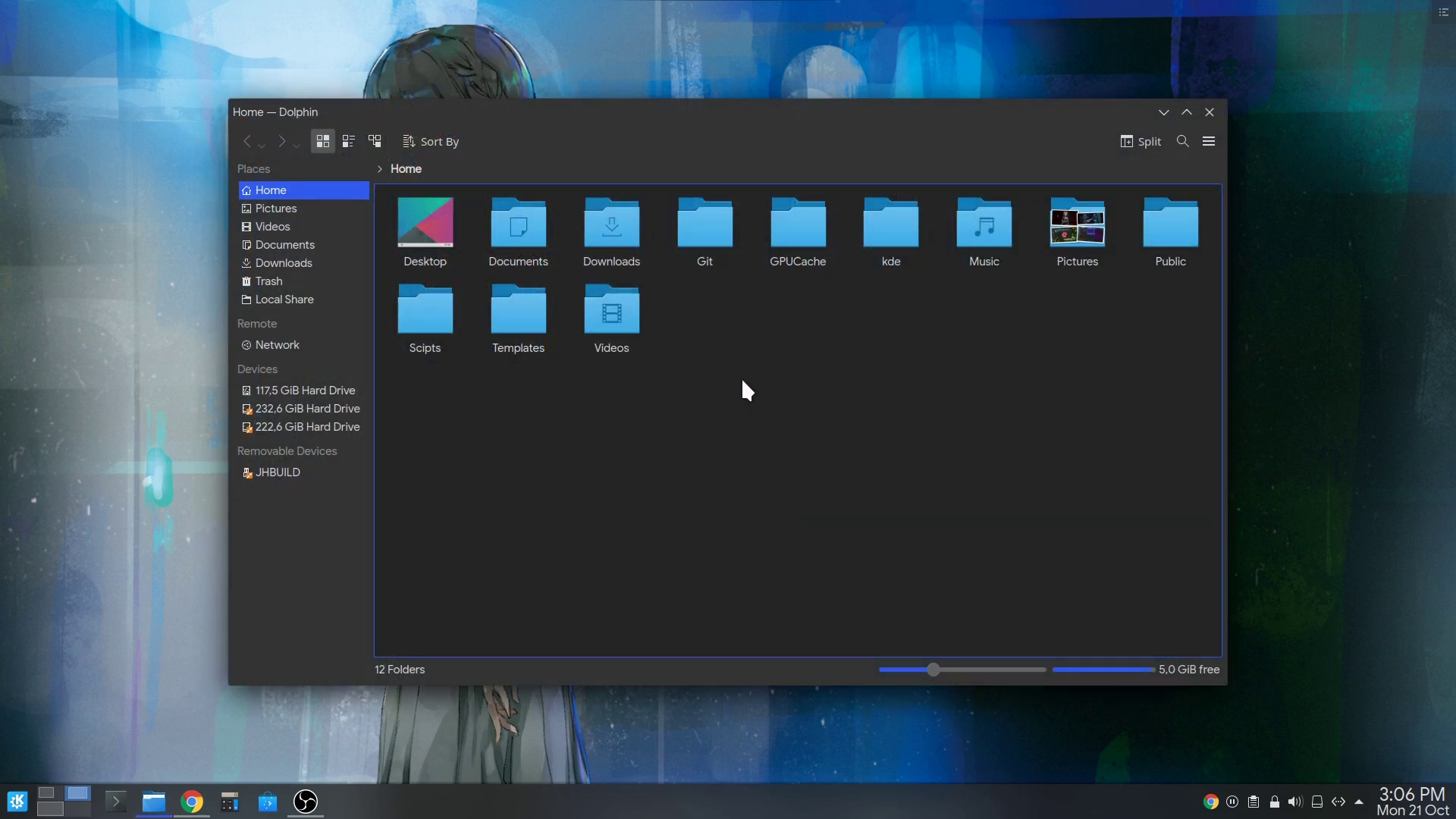
right_click(740, 377)
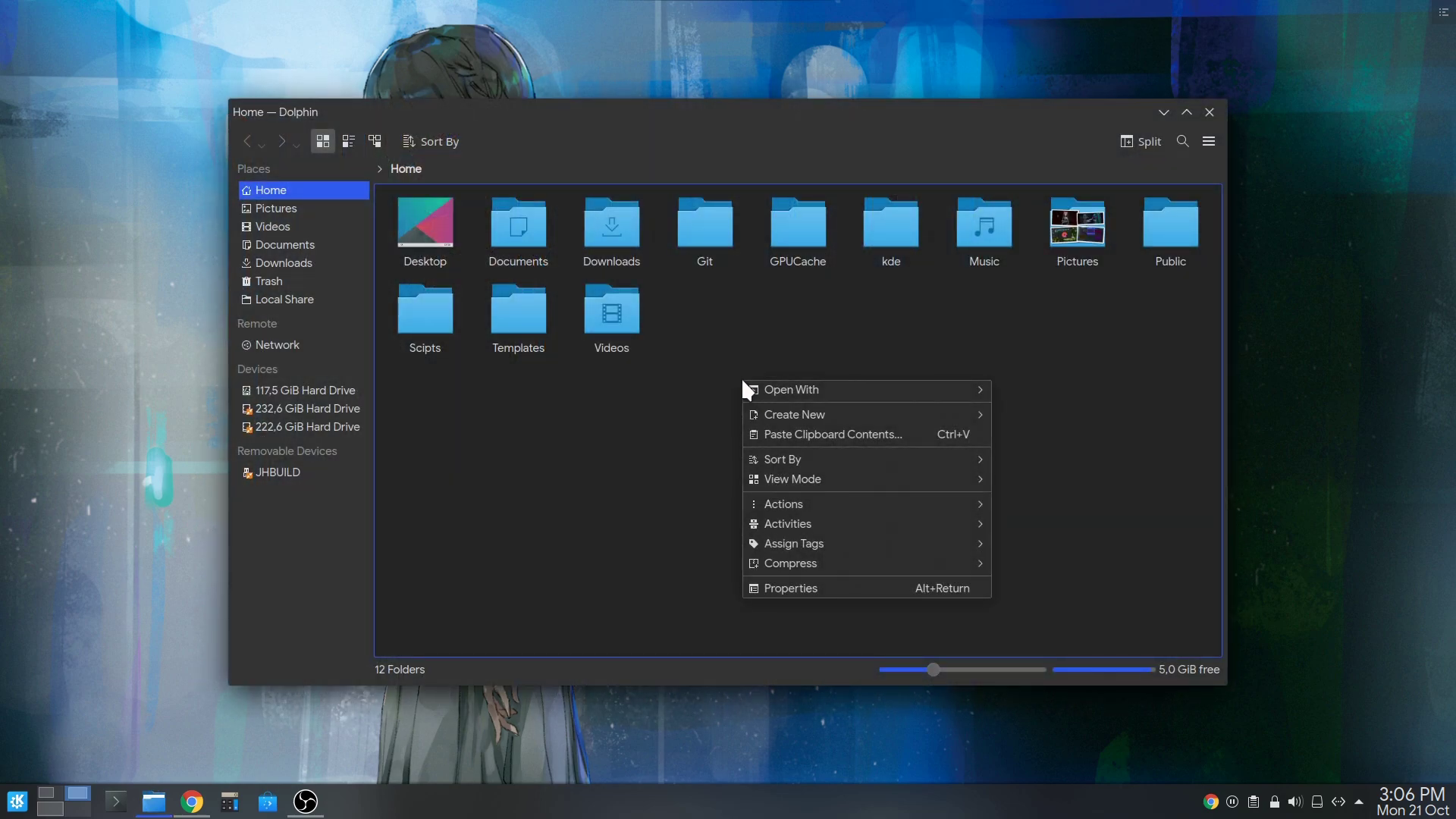
click(864, 588)
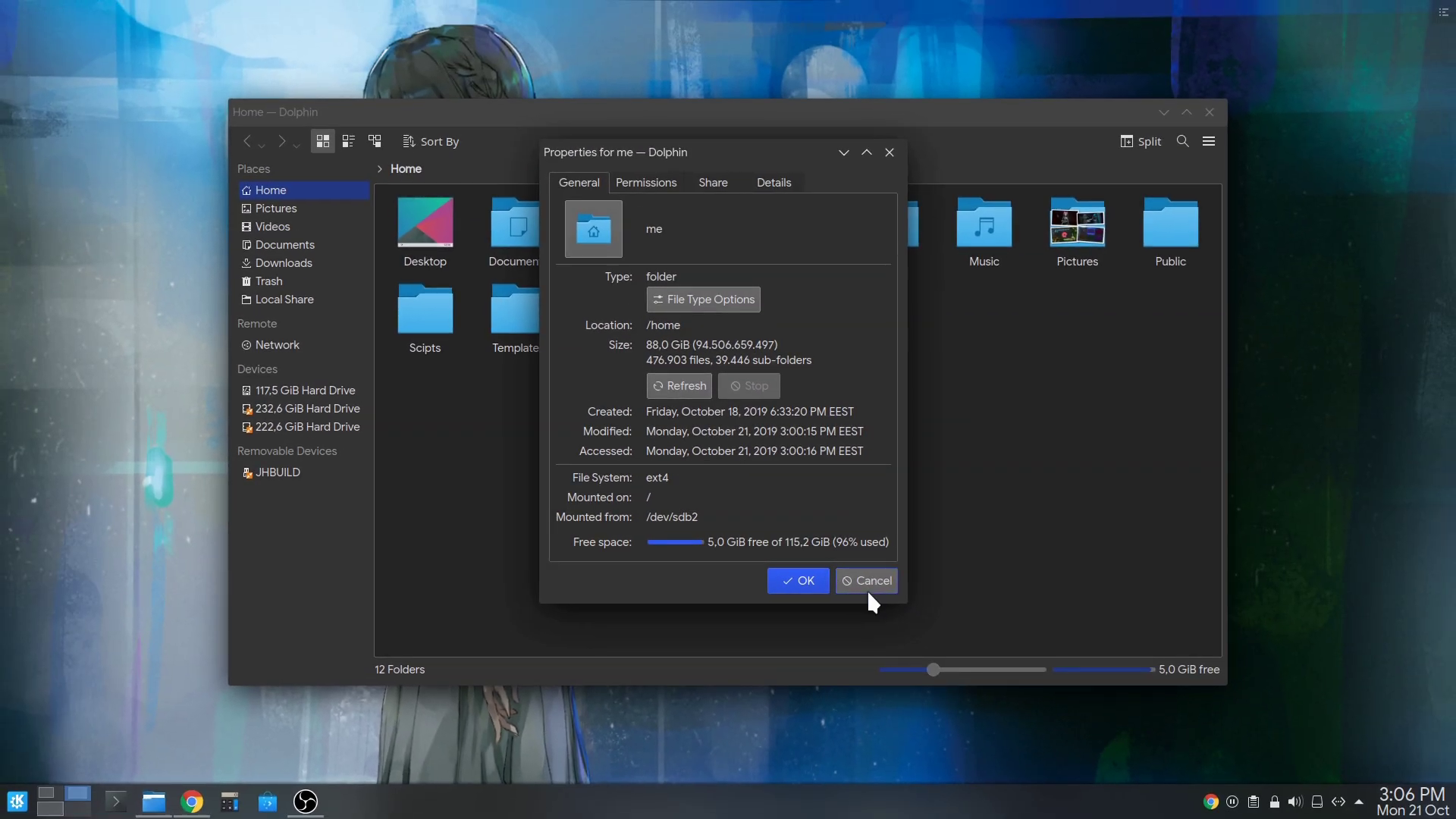
click(870, 594)
click(1209, 115)
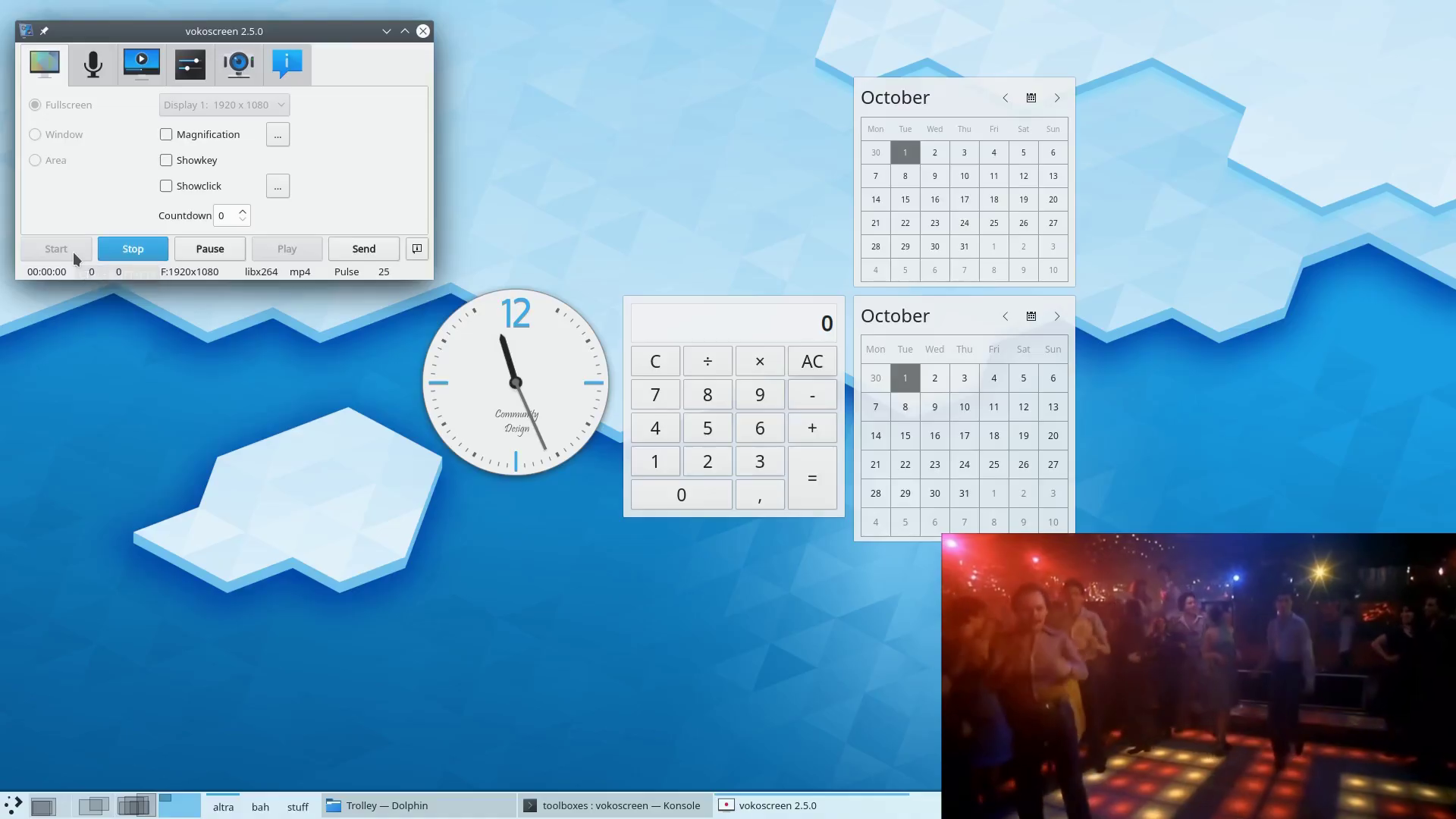
- Nudge the lower calendar widget on the desktop slightly downward
right_click(260, 455)
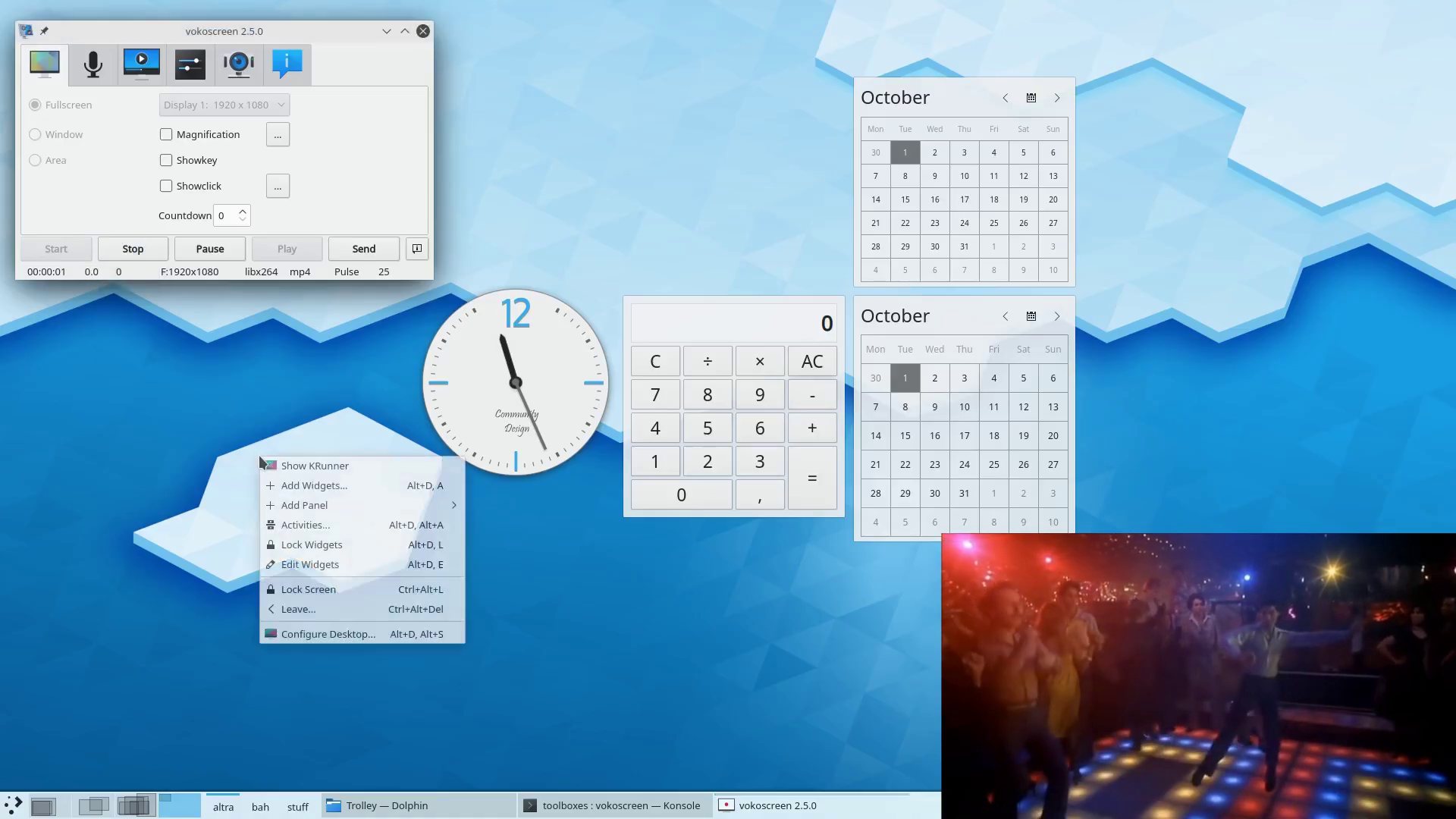
click(307, 564)
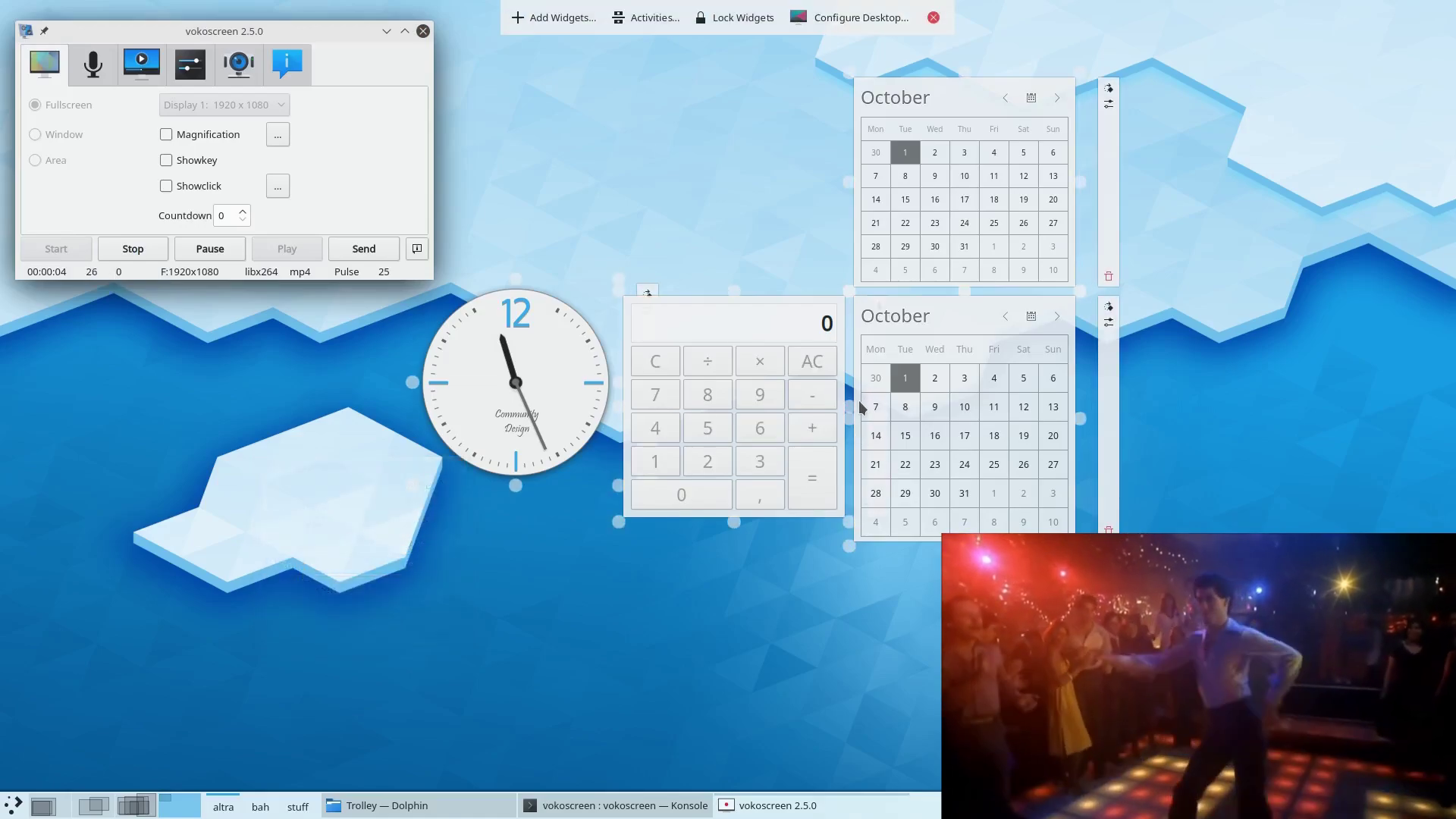
drag(963, 287, 965, 291)
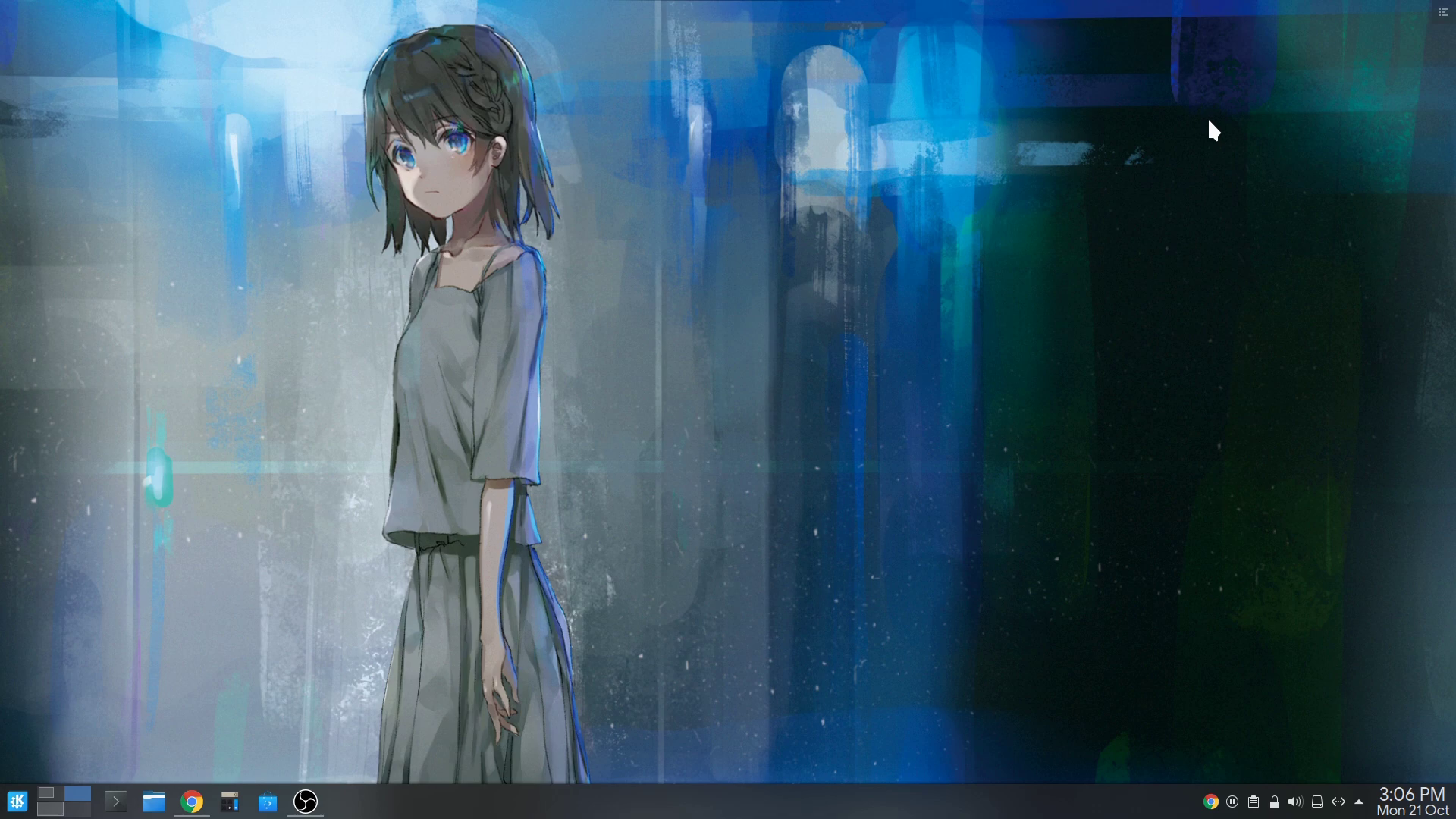
- Inspect the /dev/sdb2 root partition of the Intenso SSD in the partition manager, authenticating as root
key(super)
text(part)
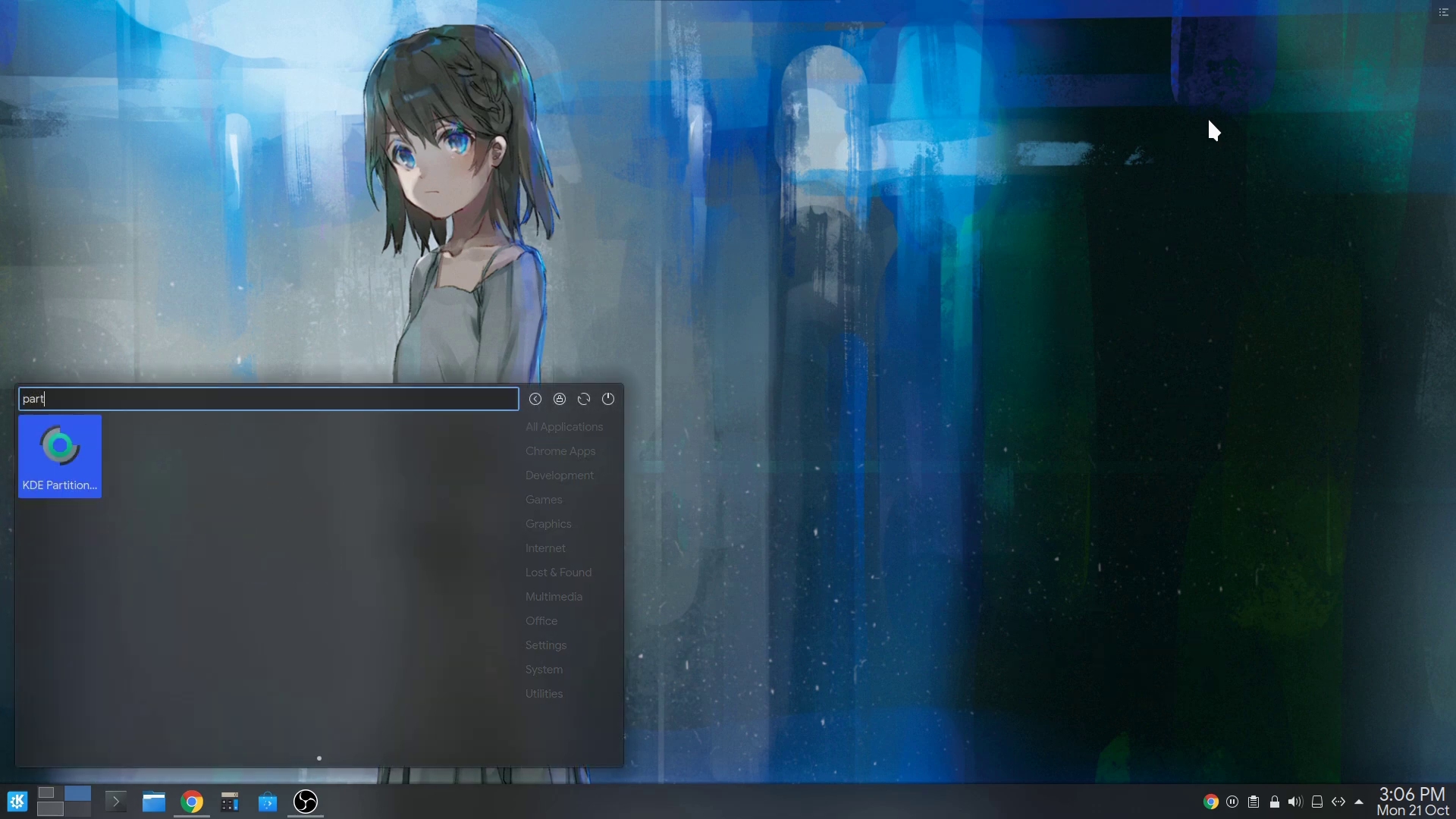
key(Return)
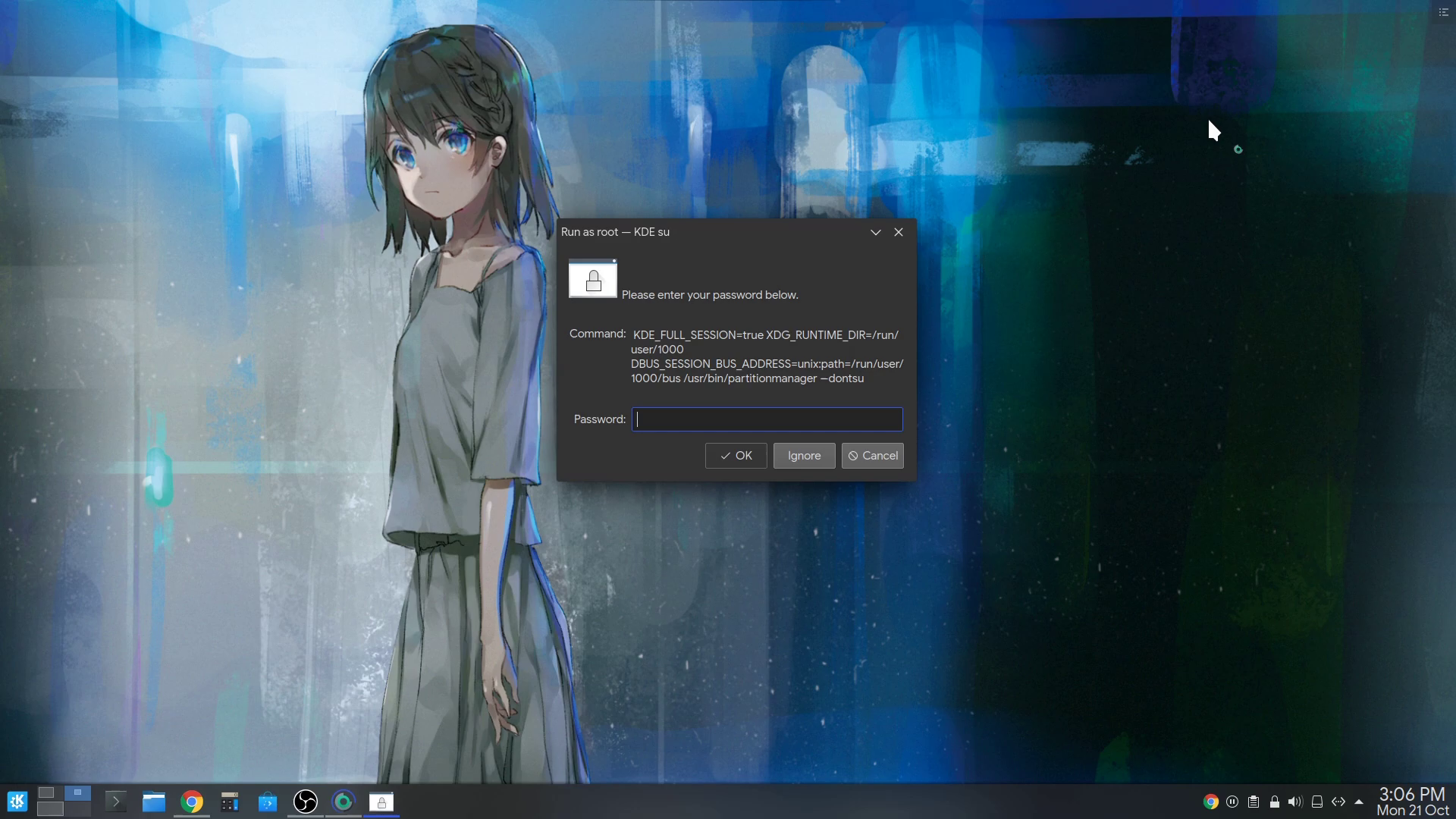
text(****)
key(Return)
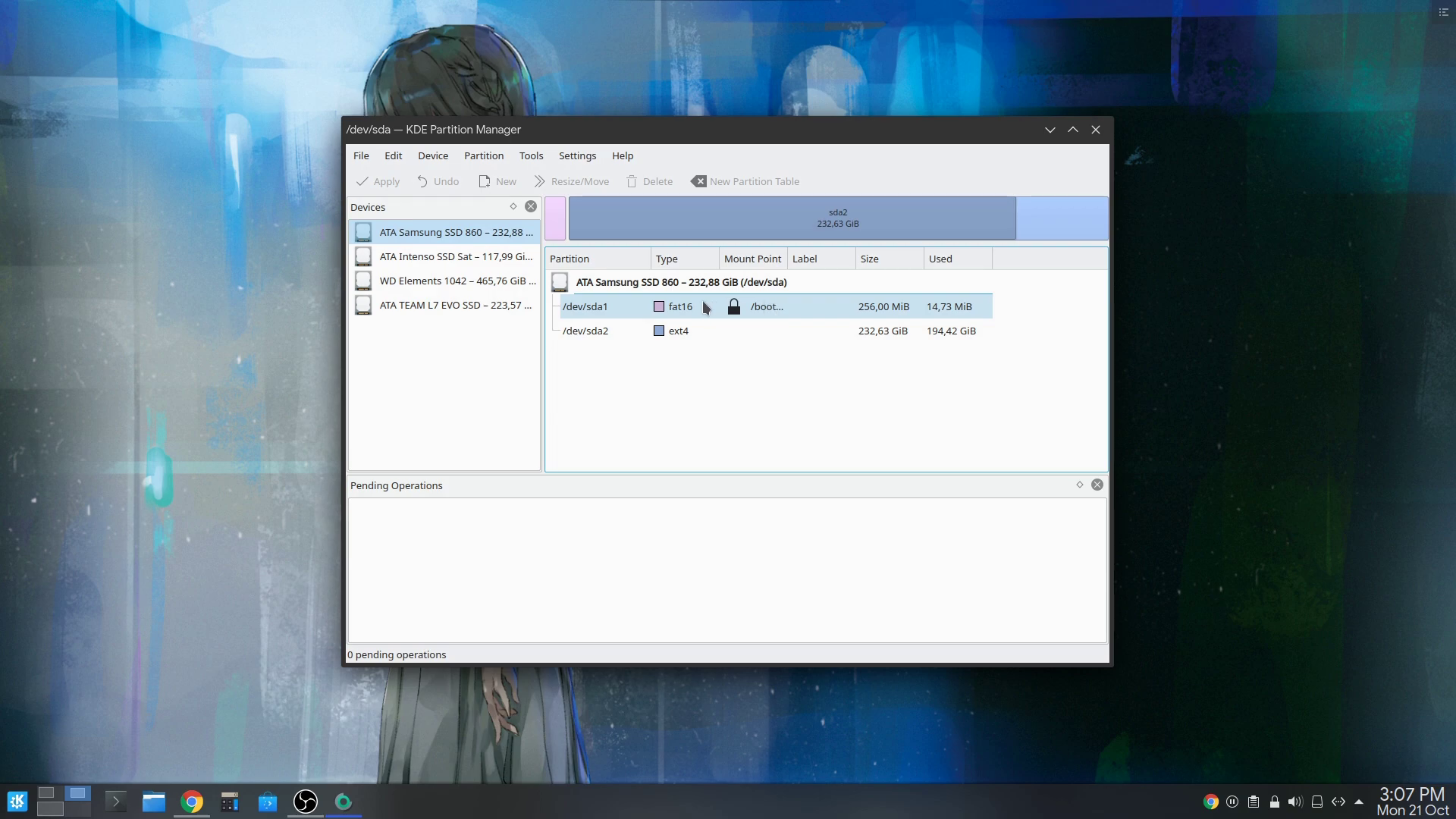
click(511, 261)
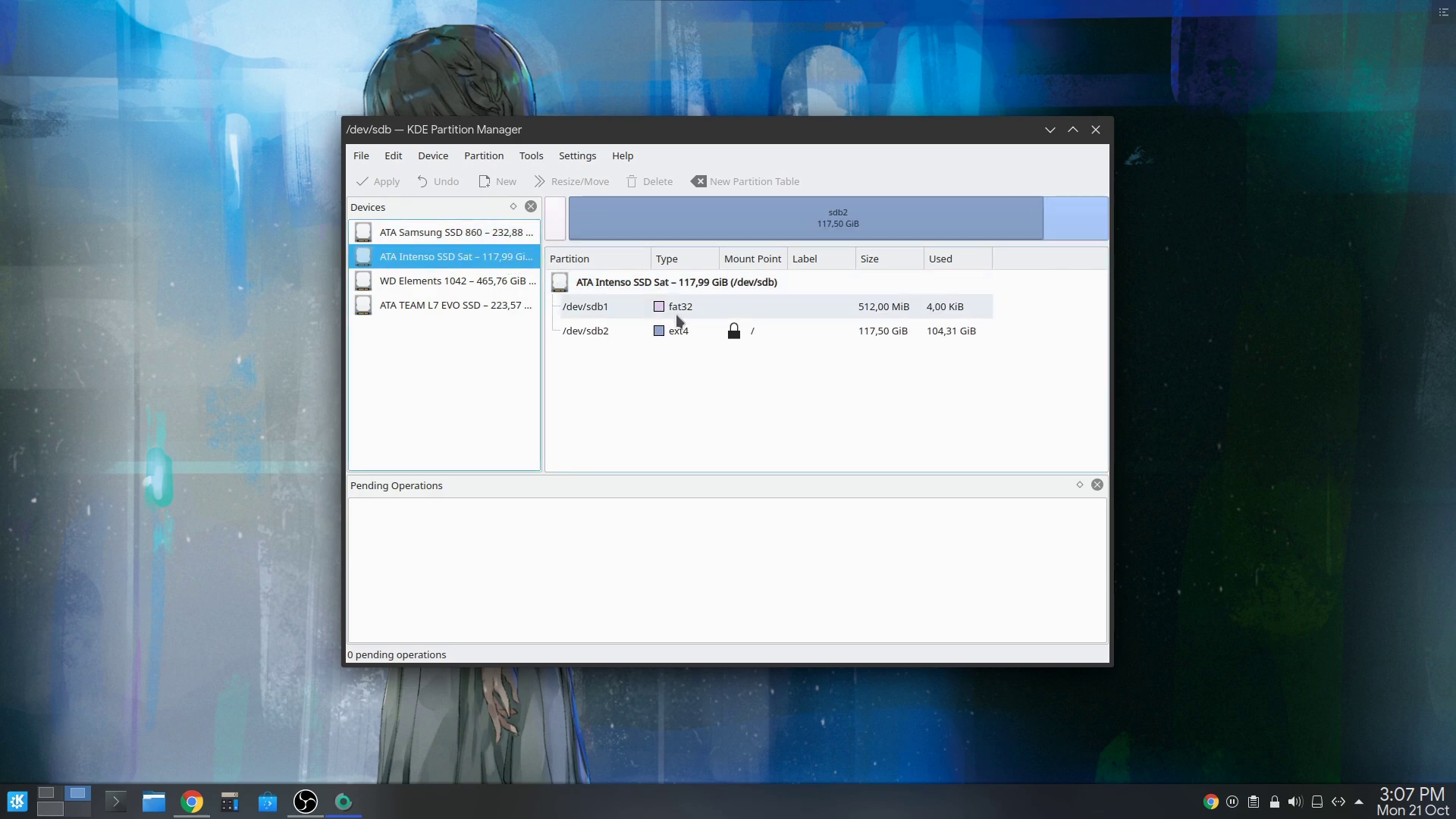
click(792, 331)
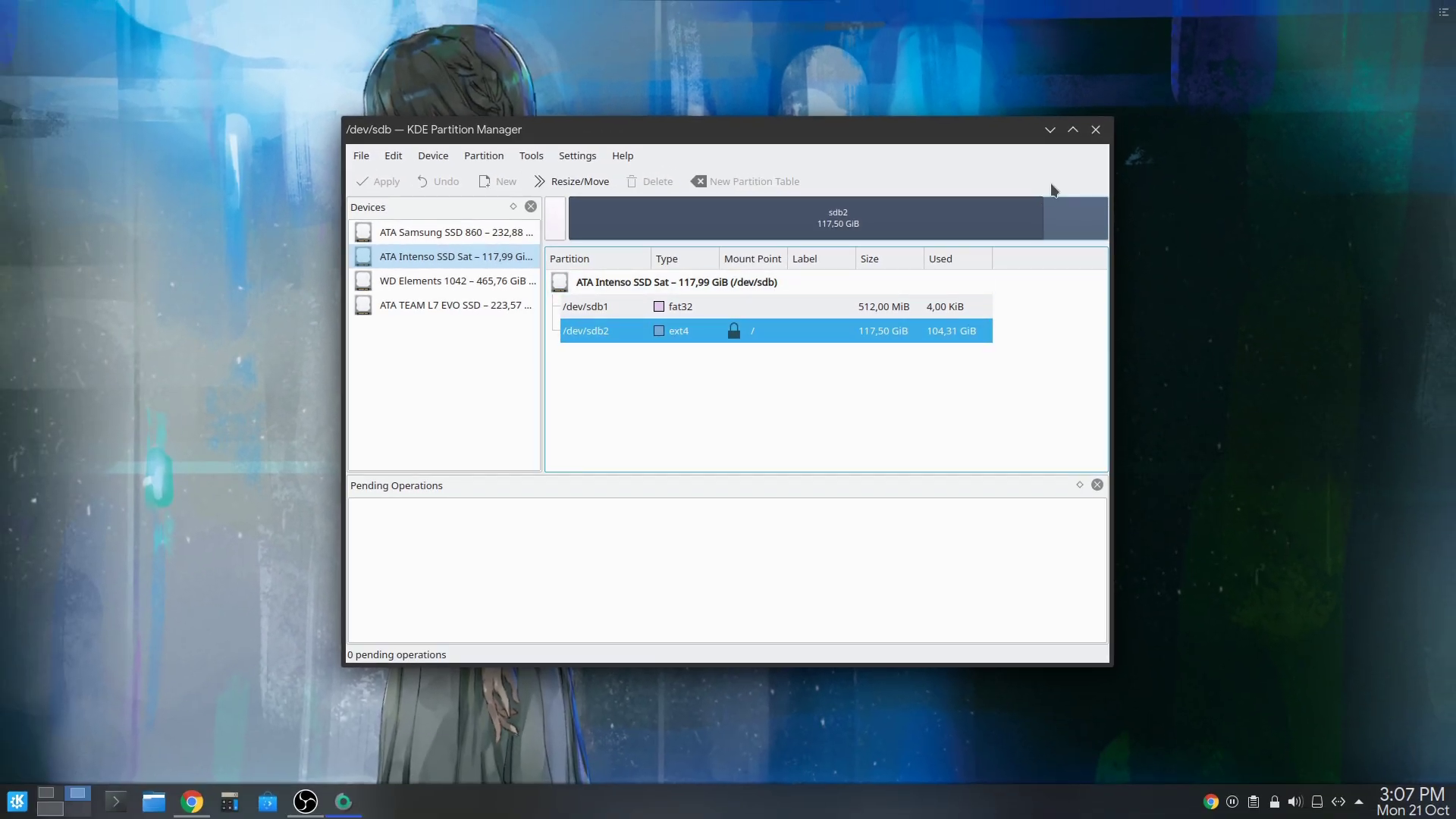
click(1096, 130)
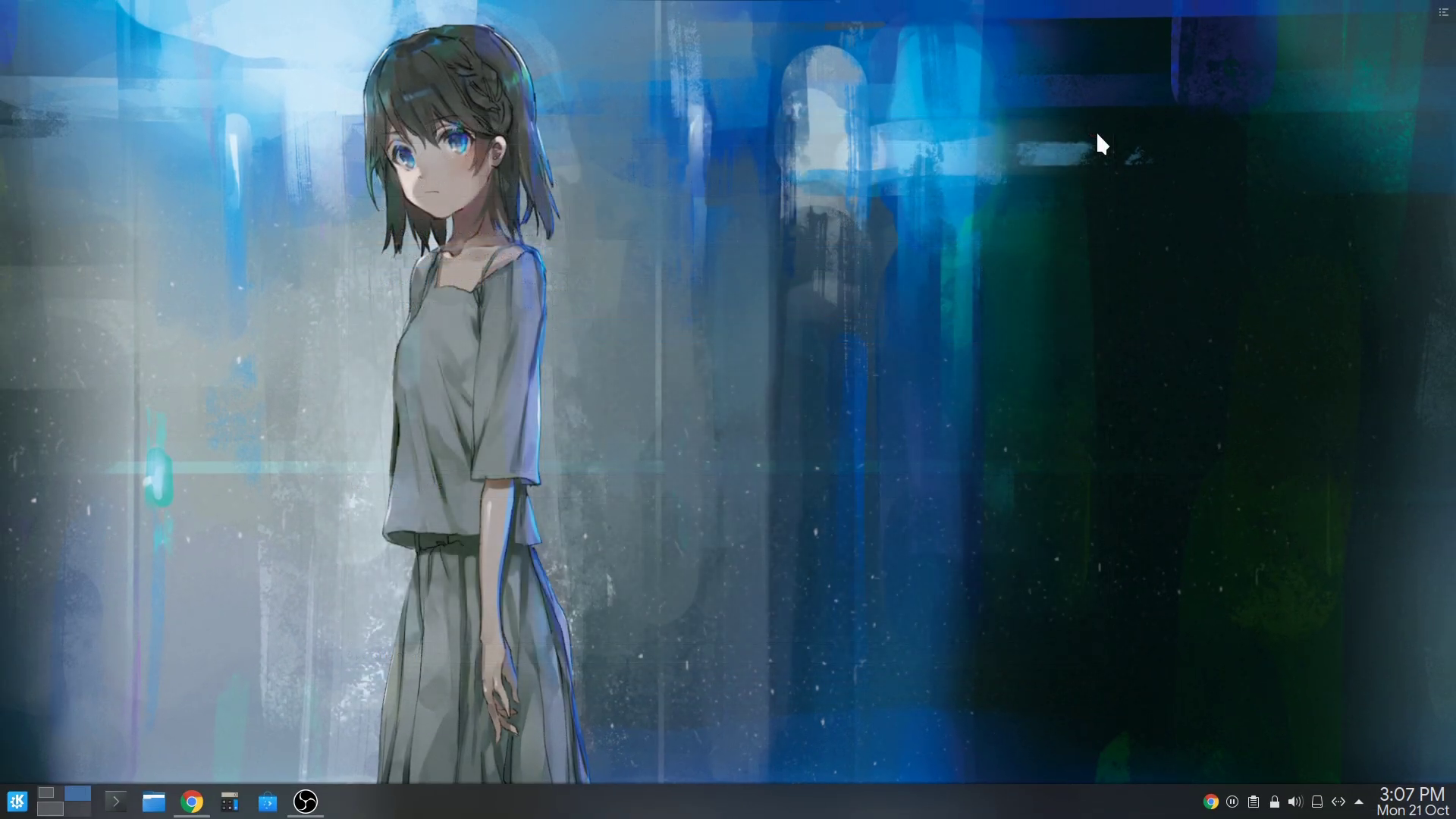
- Launch Filelight and scan the root filesystem to see what fills it
key(super)
text(file)
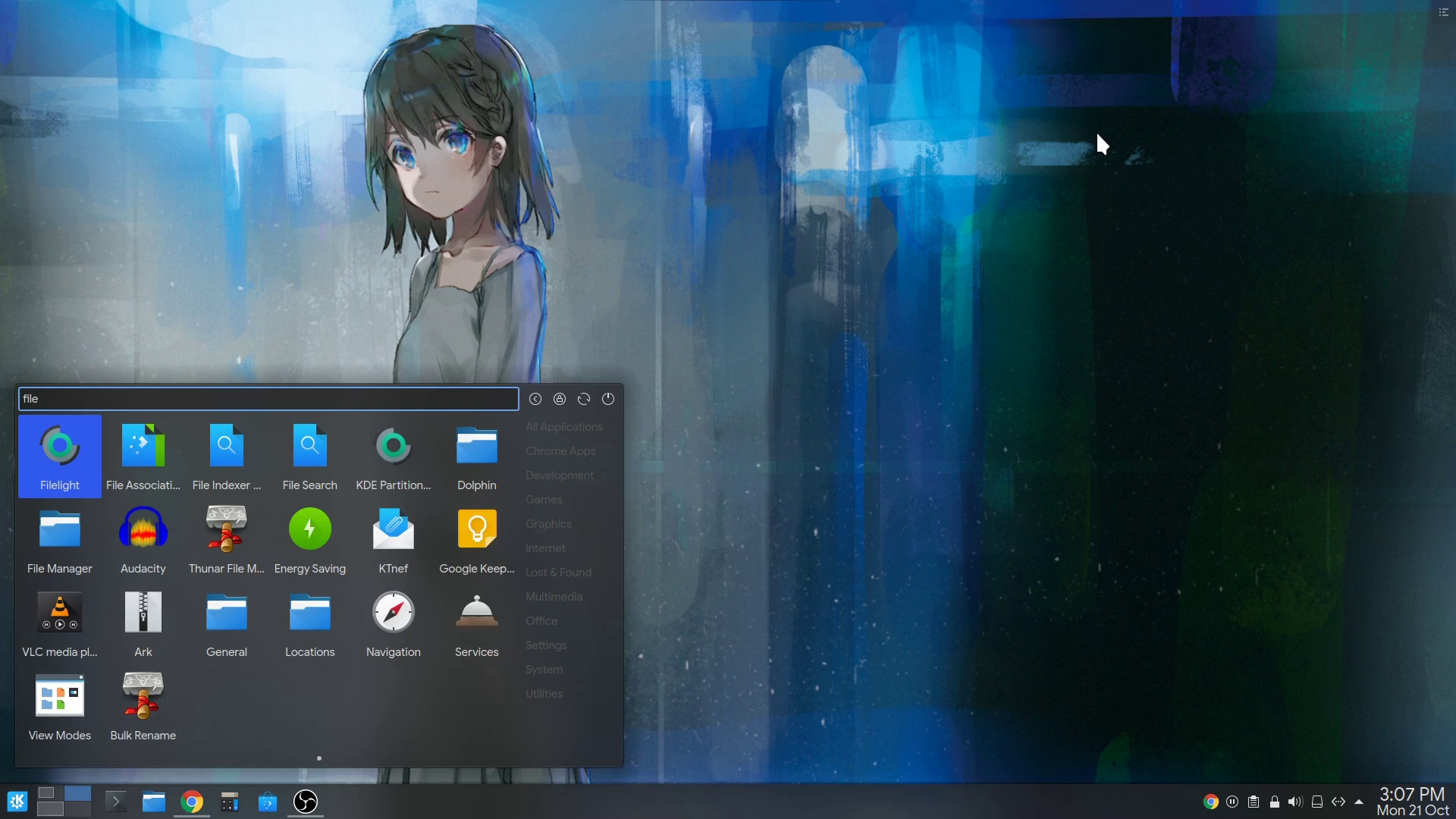
key(Return)
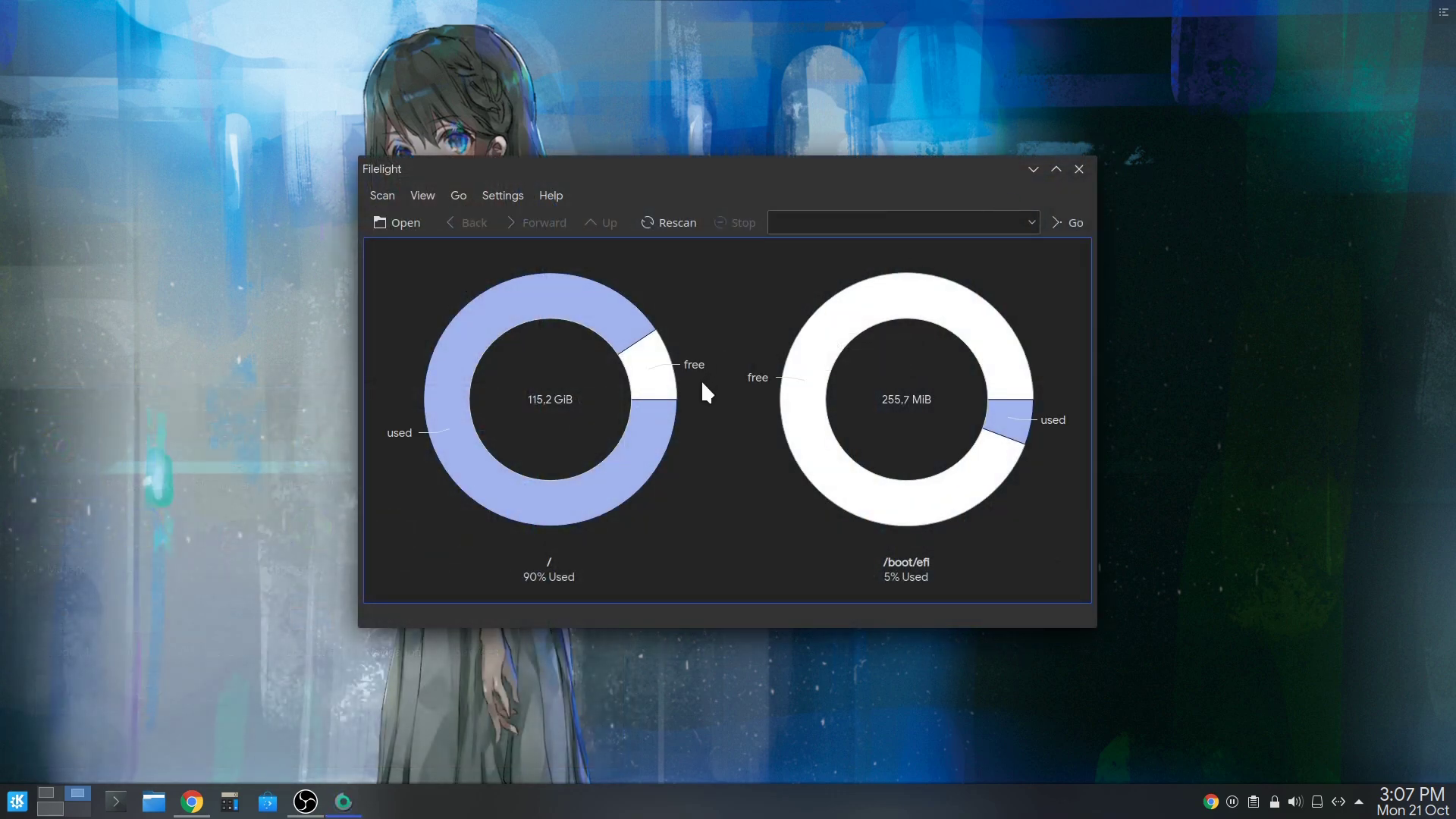
mouse_move(588, 493)
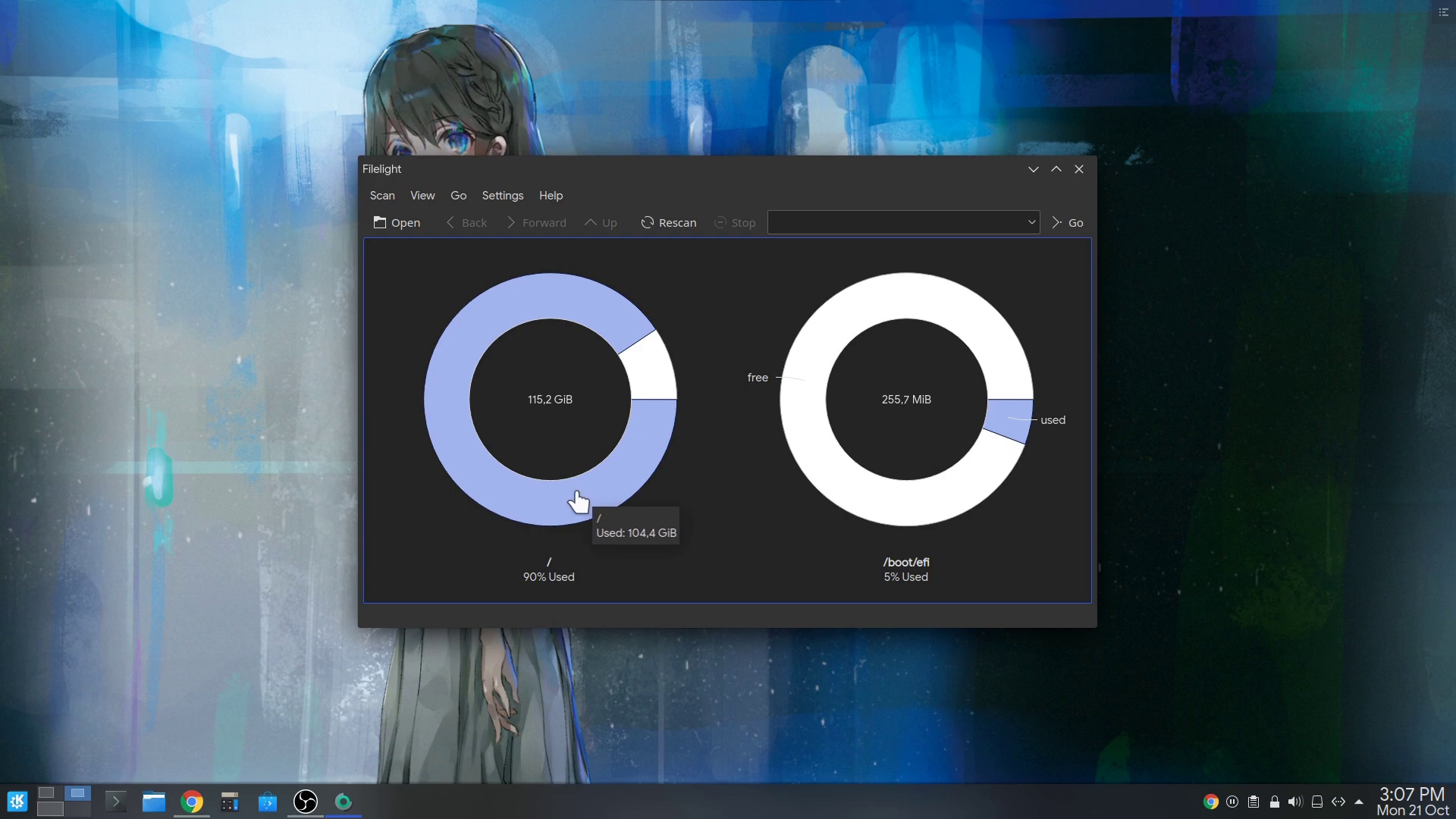
mouse_move(546, 456)
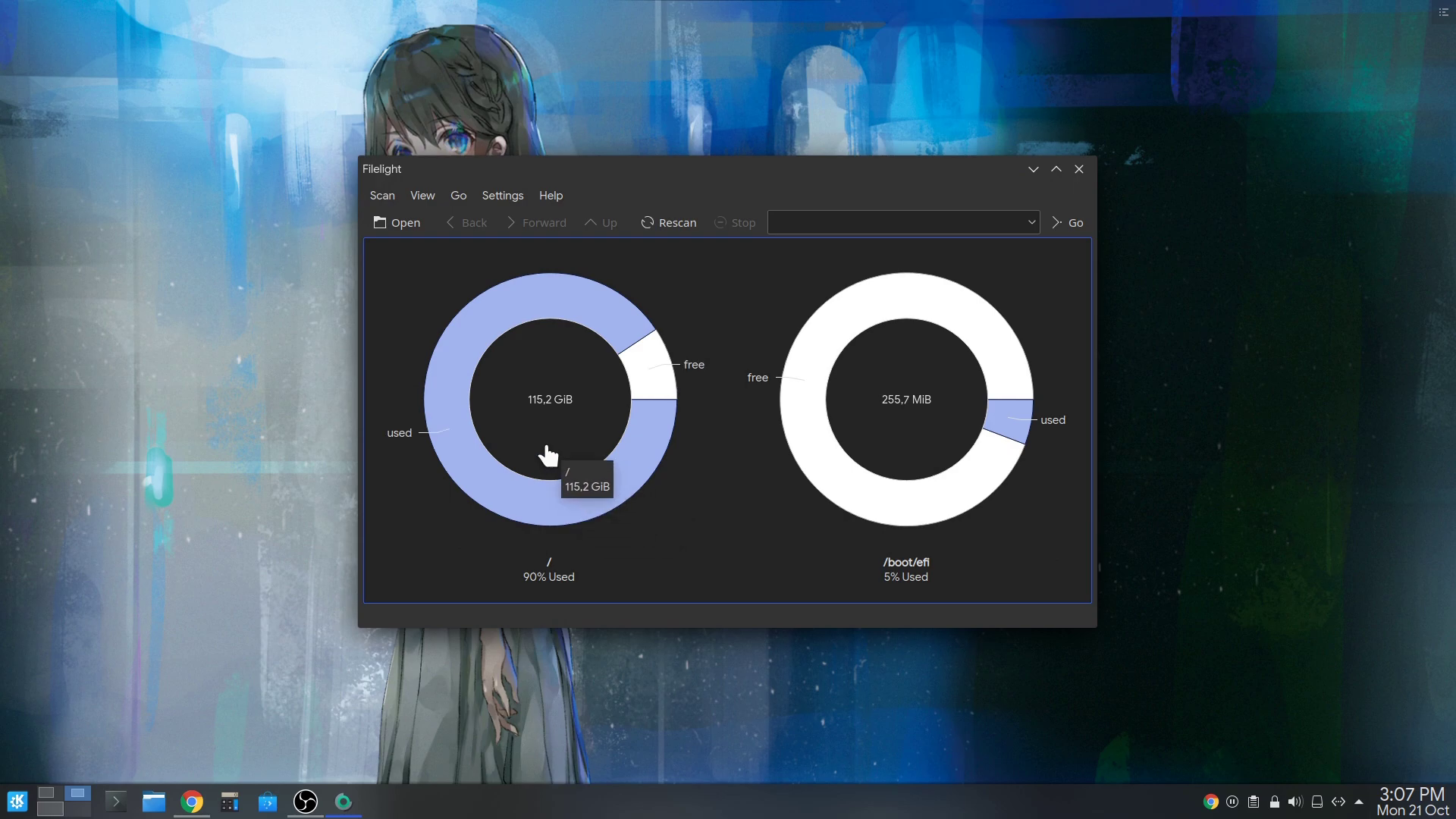
click(460, 476)
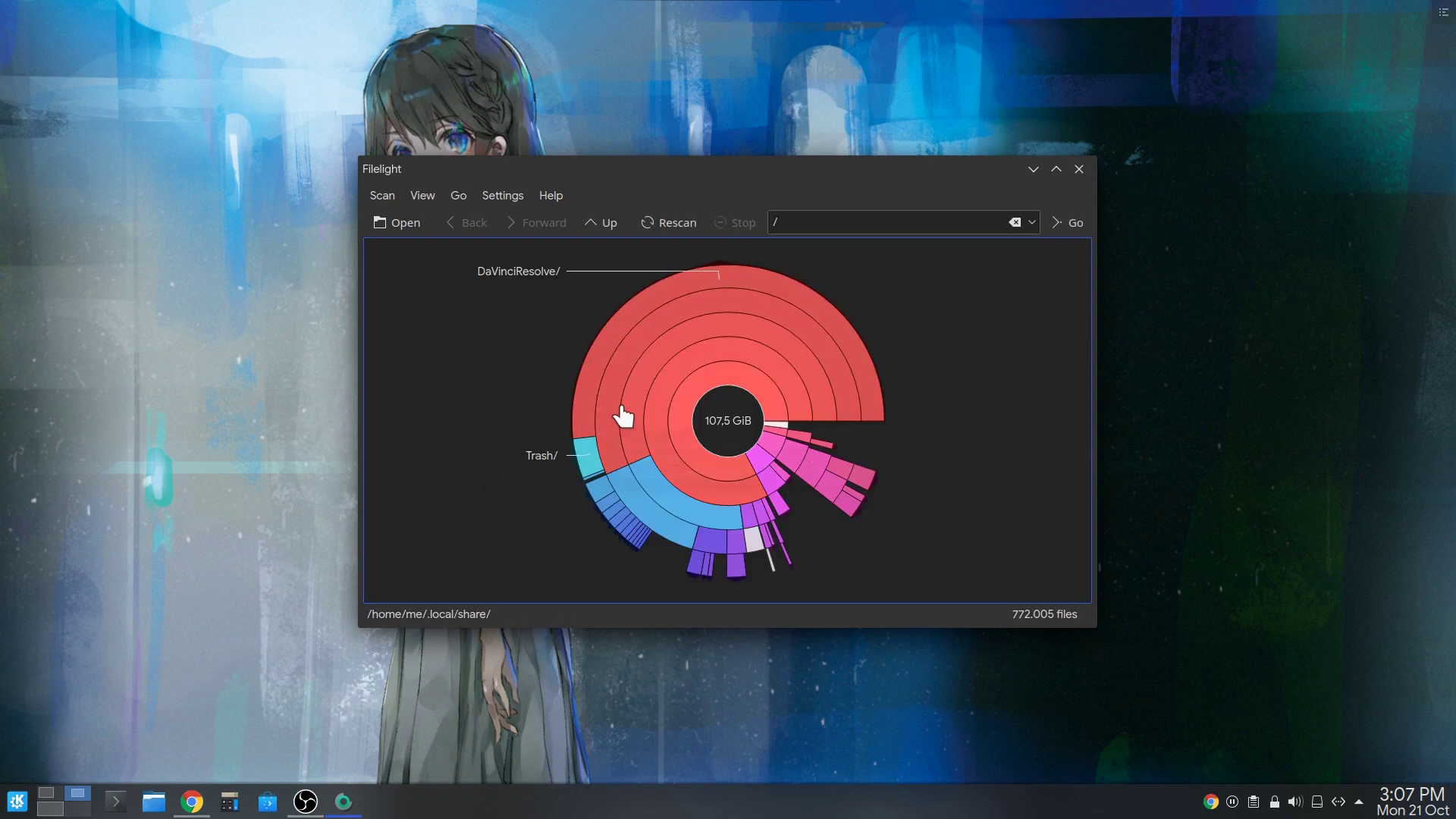
- Open the largest red segment's folder, DaVinciResolve (55,6 GiB), in the file manager
mouse_move(709, 339)
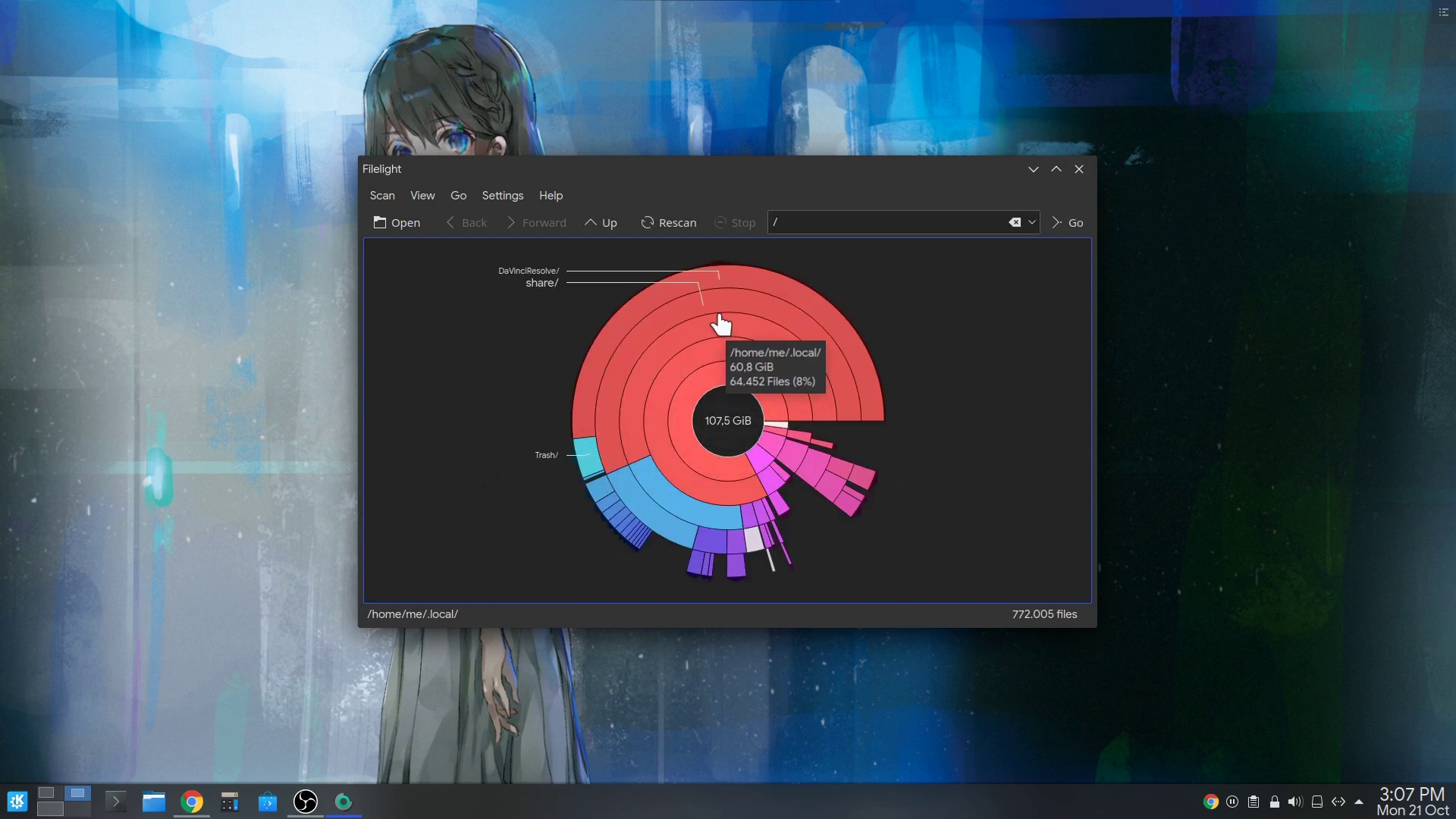
mouse_move(755, 292)
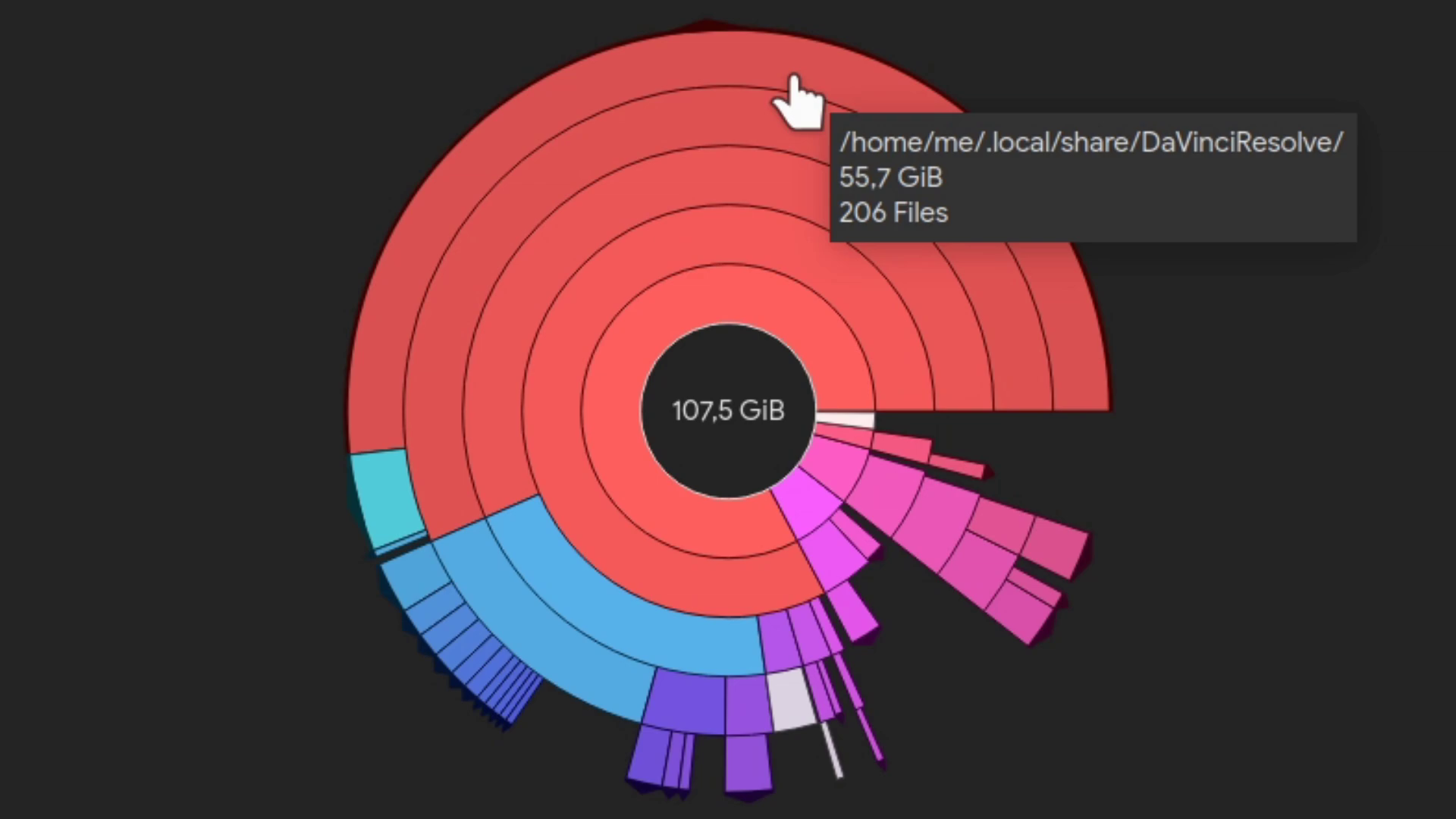
right_click(794, 79)
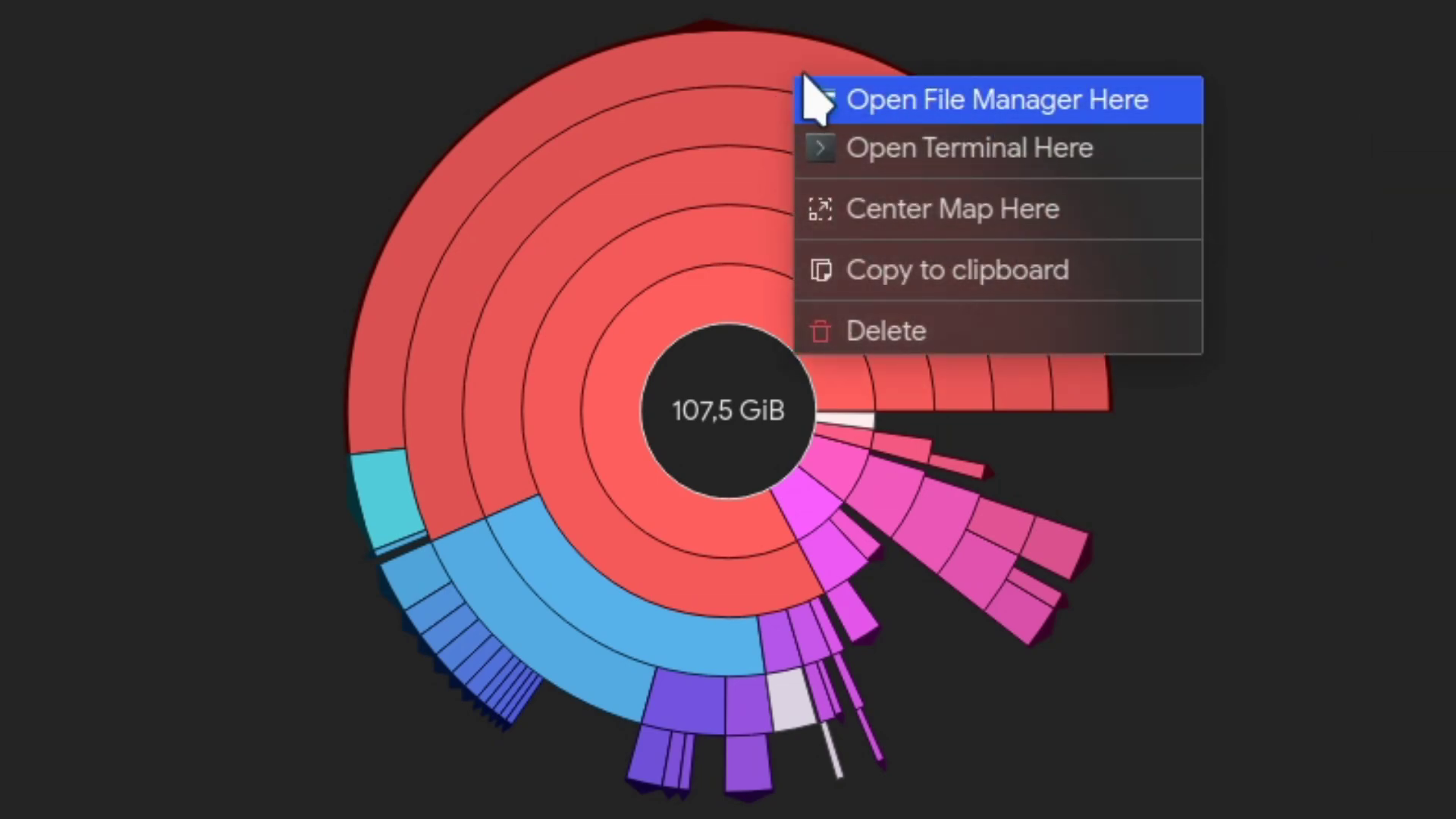
click(971, 110)
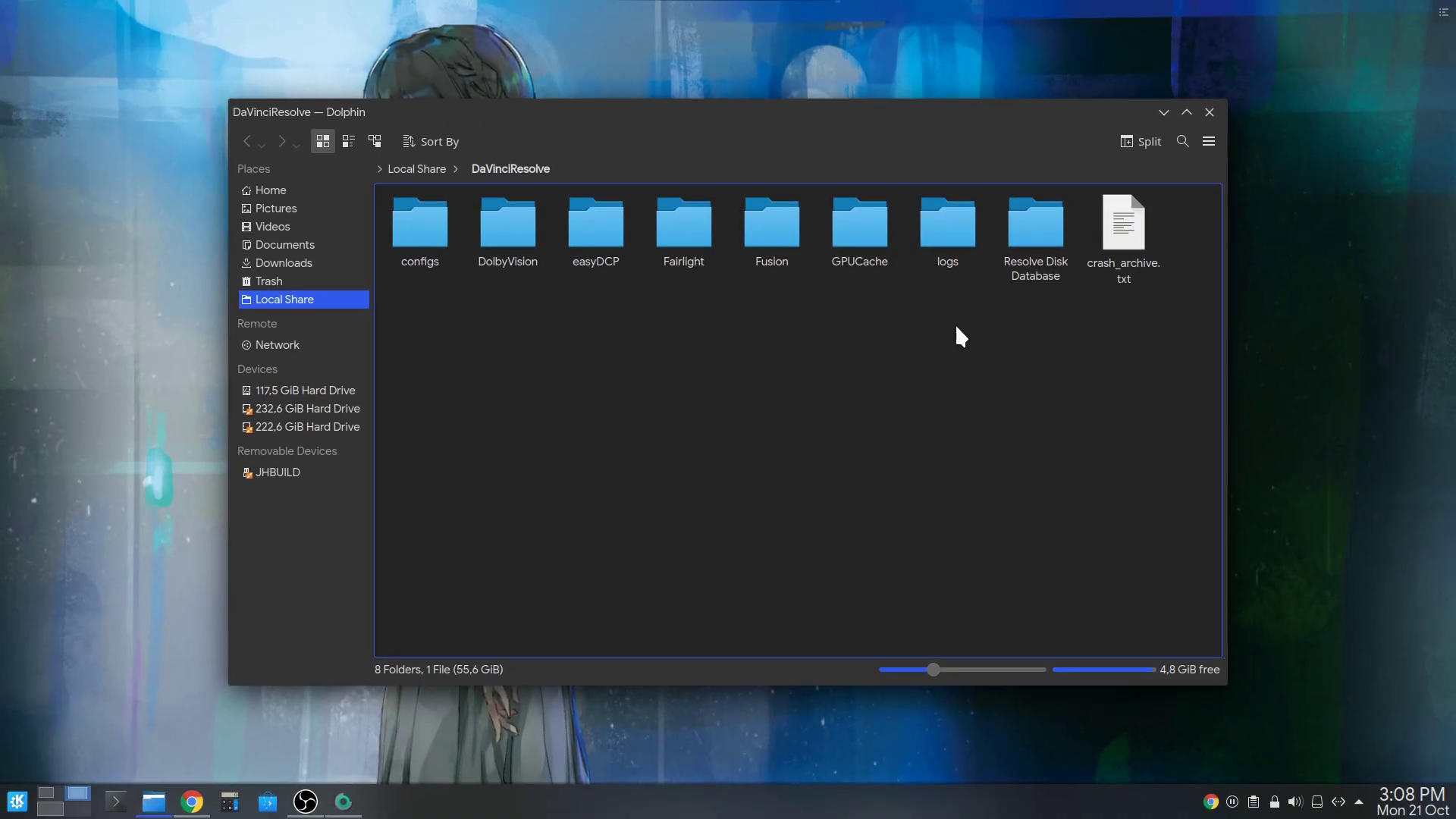
right_click(1016, 247)
click(1076, 554)
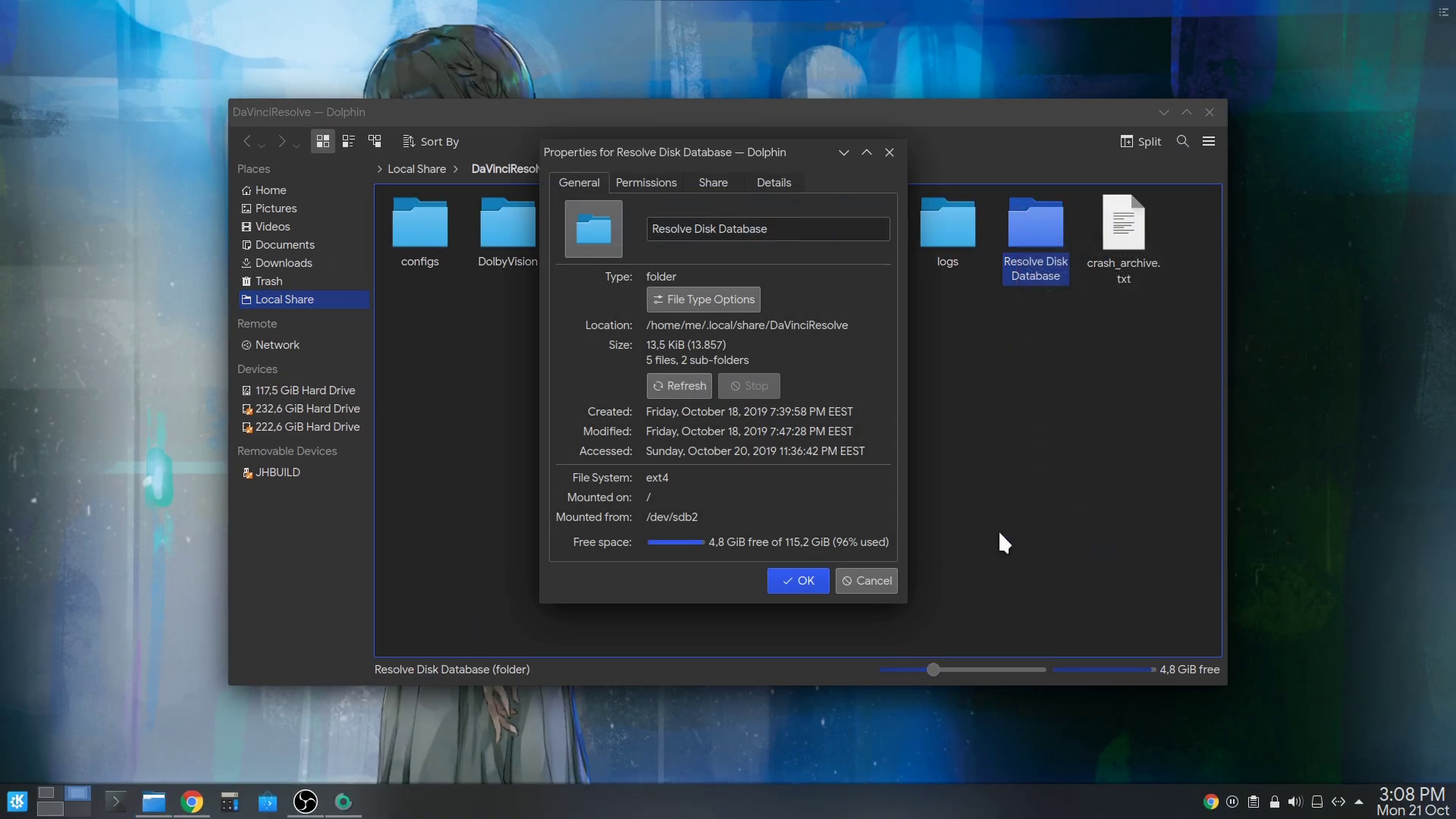
click(872, 576)
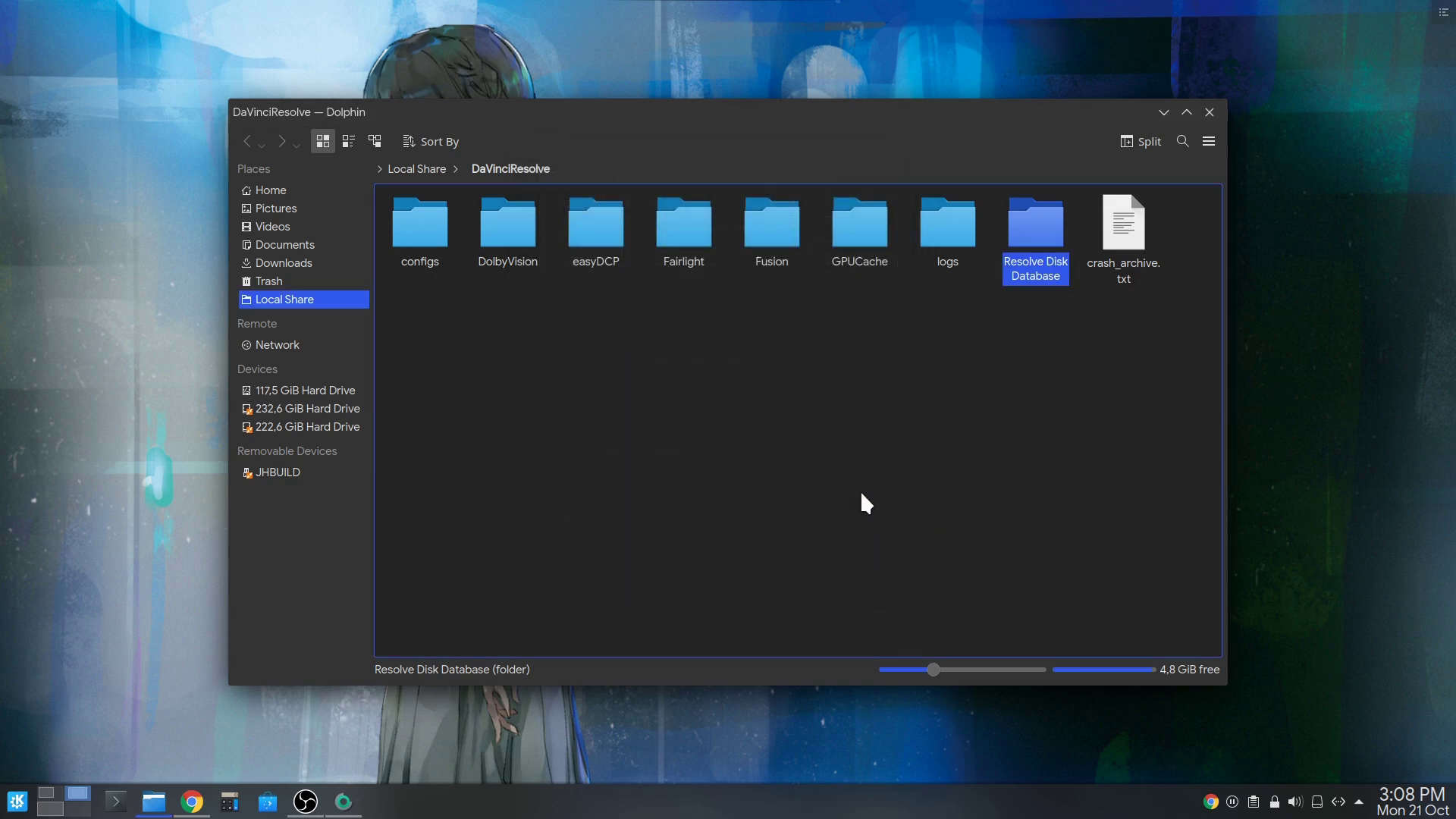
click(865, 500)
key(ctrl+a)
right_click(851, 251)
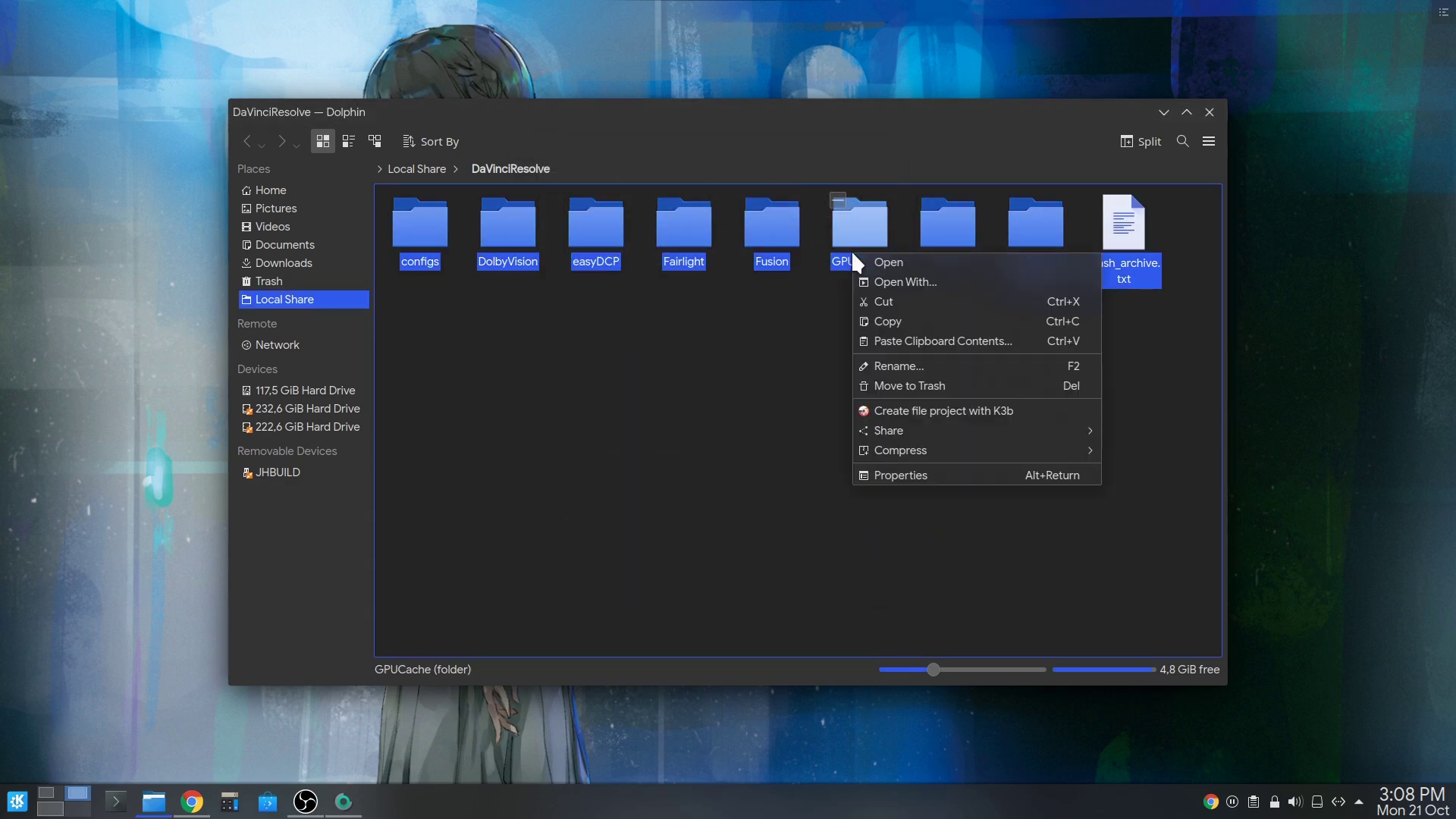
click(909, 474)
click(871, 547)
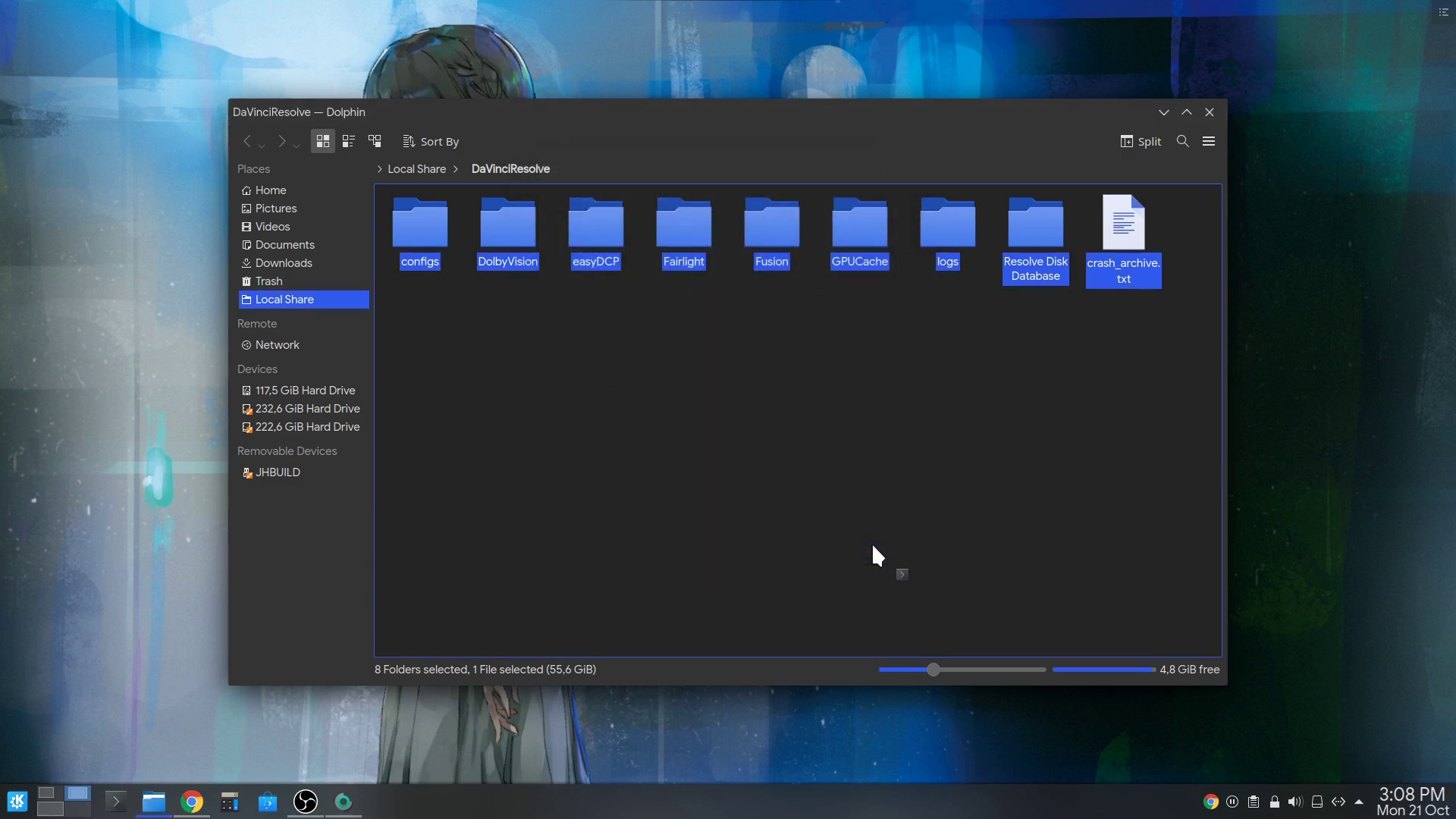
- In a new Konsole window, run du -h inside .local/share/DaVinciResolve/
key(ctrl+alt+t)
text(cd .local/share/DaVinciResolve/)
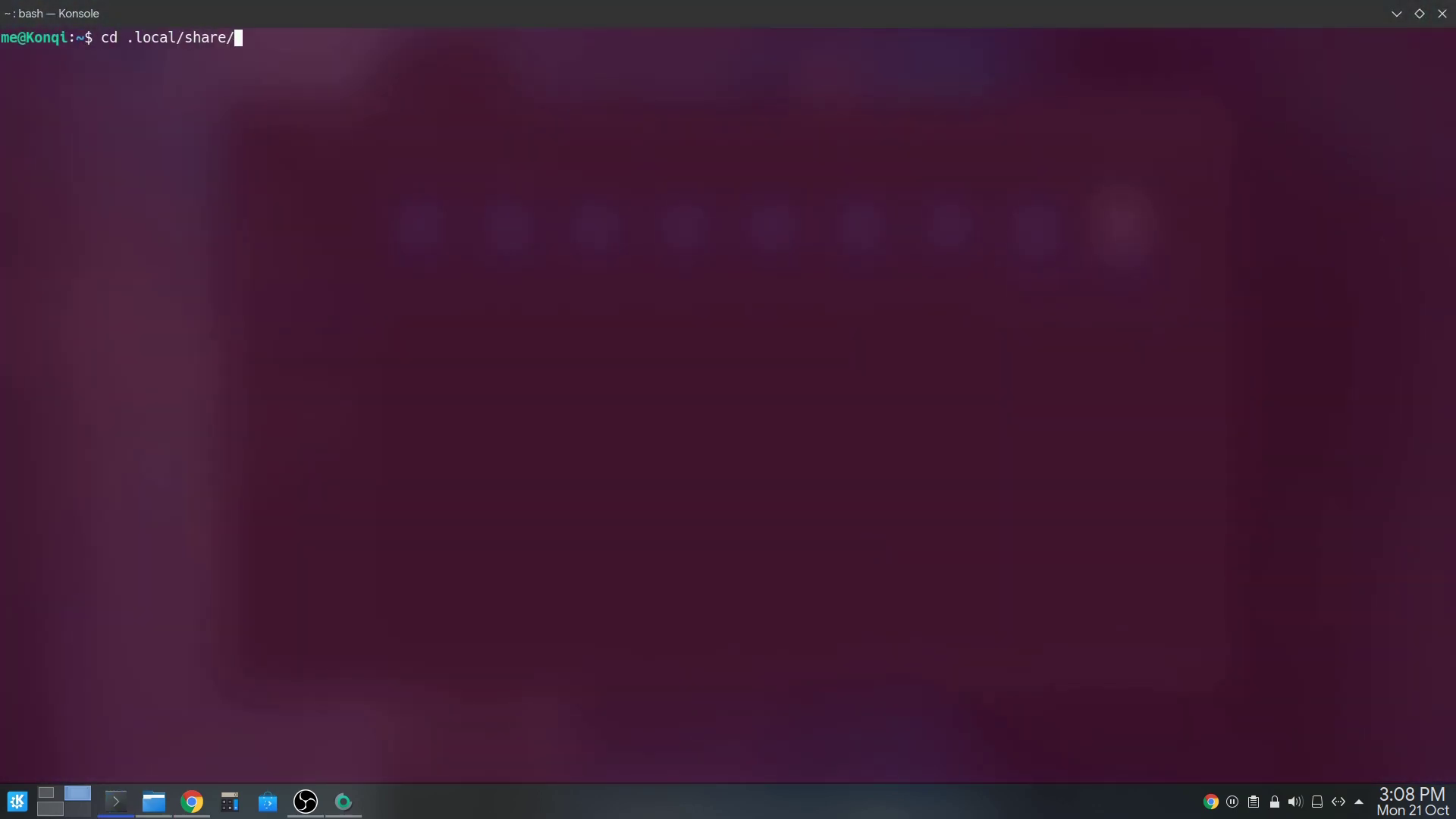
key(Return)
text(du -h)
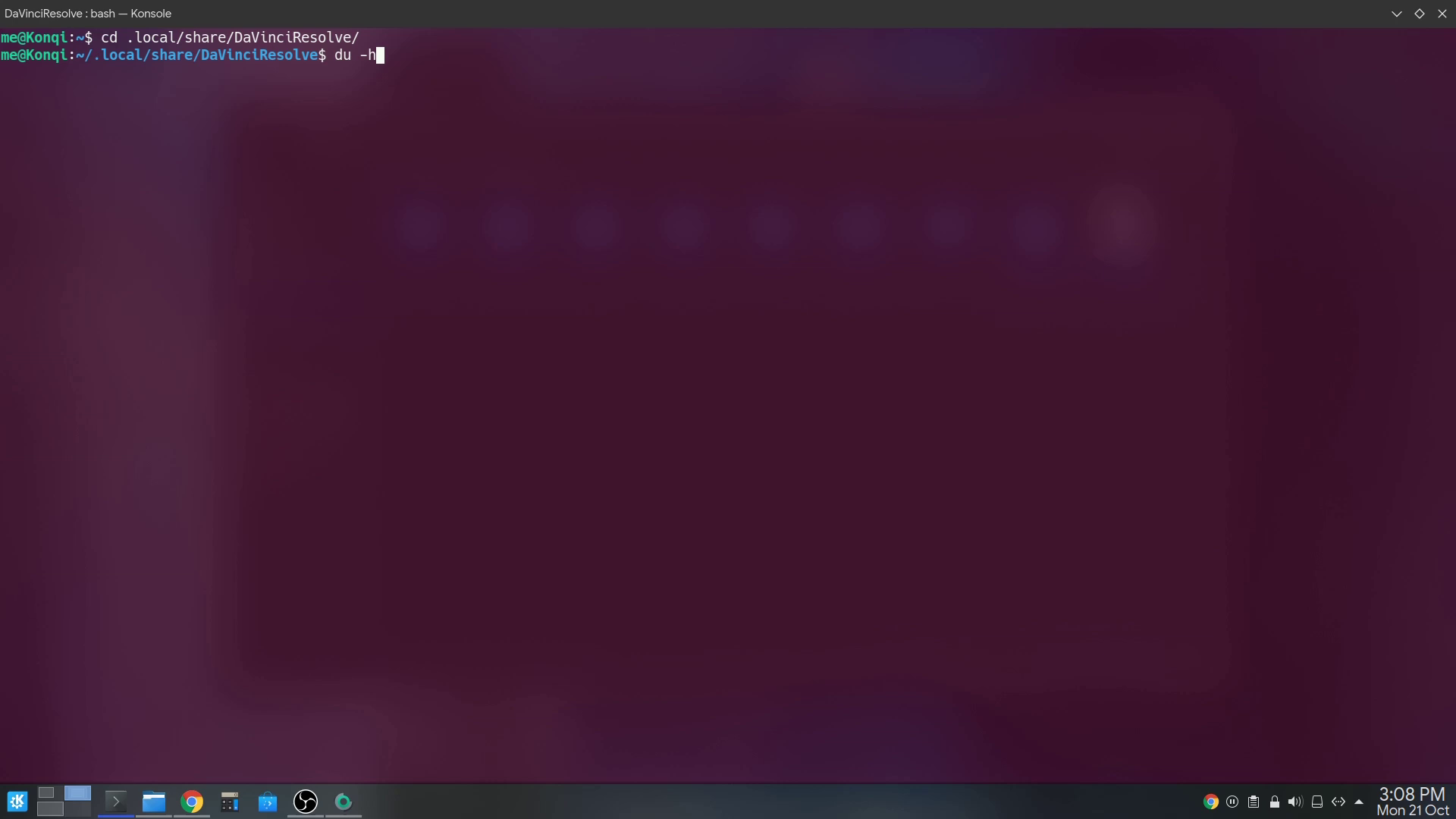
key(Return)
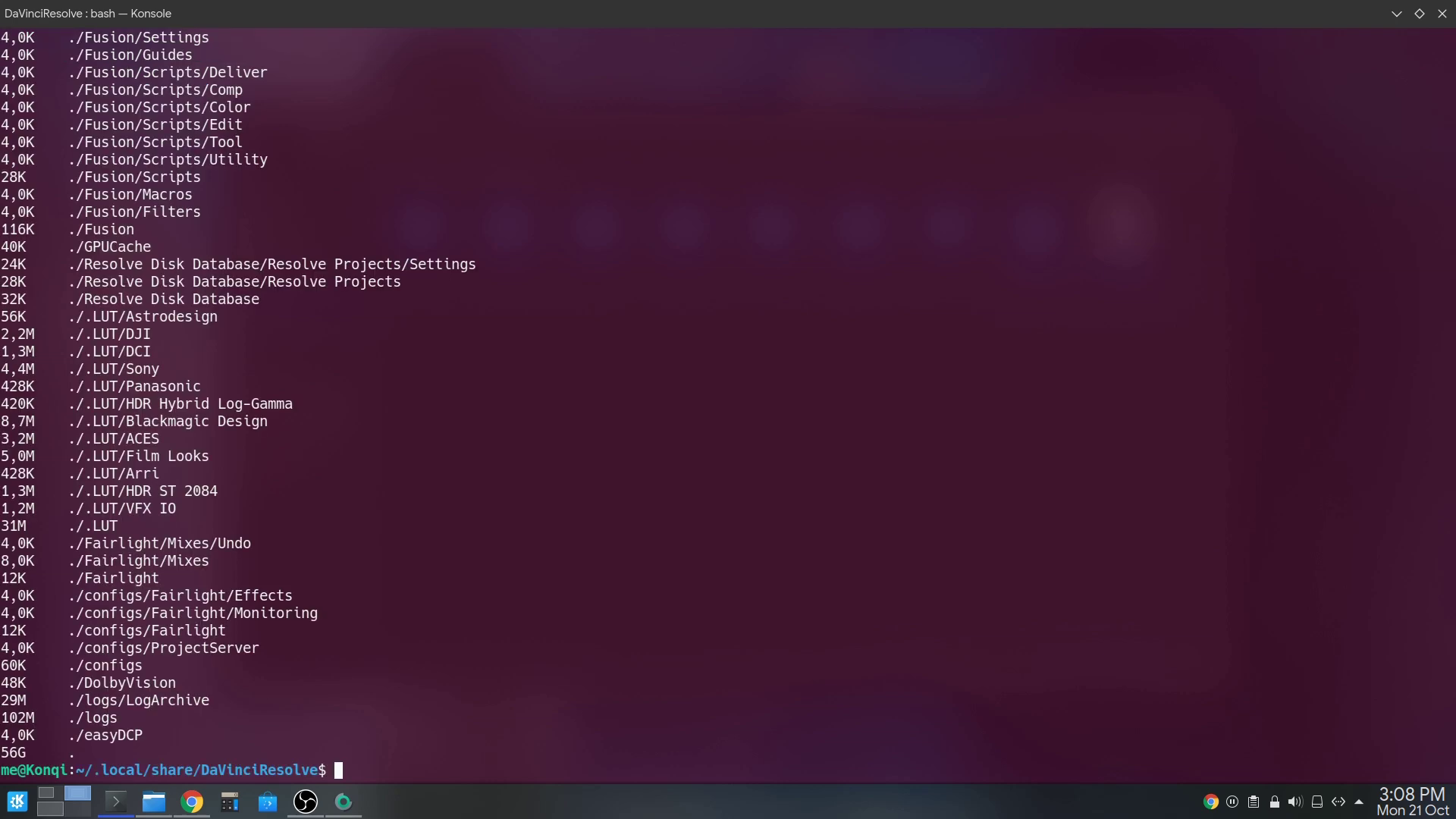
- Select the 56G total line of the du output and scroll through the listing
double_click(20, 752)
triple_click(20, 752)
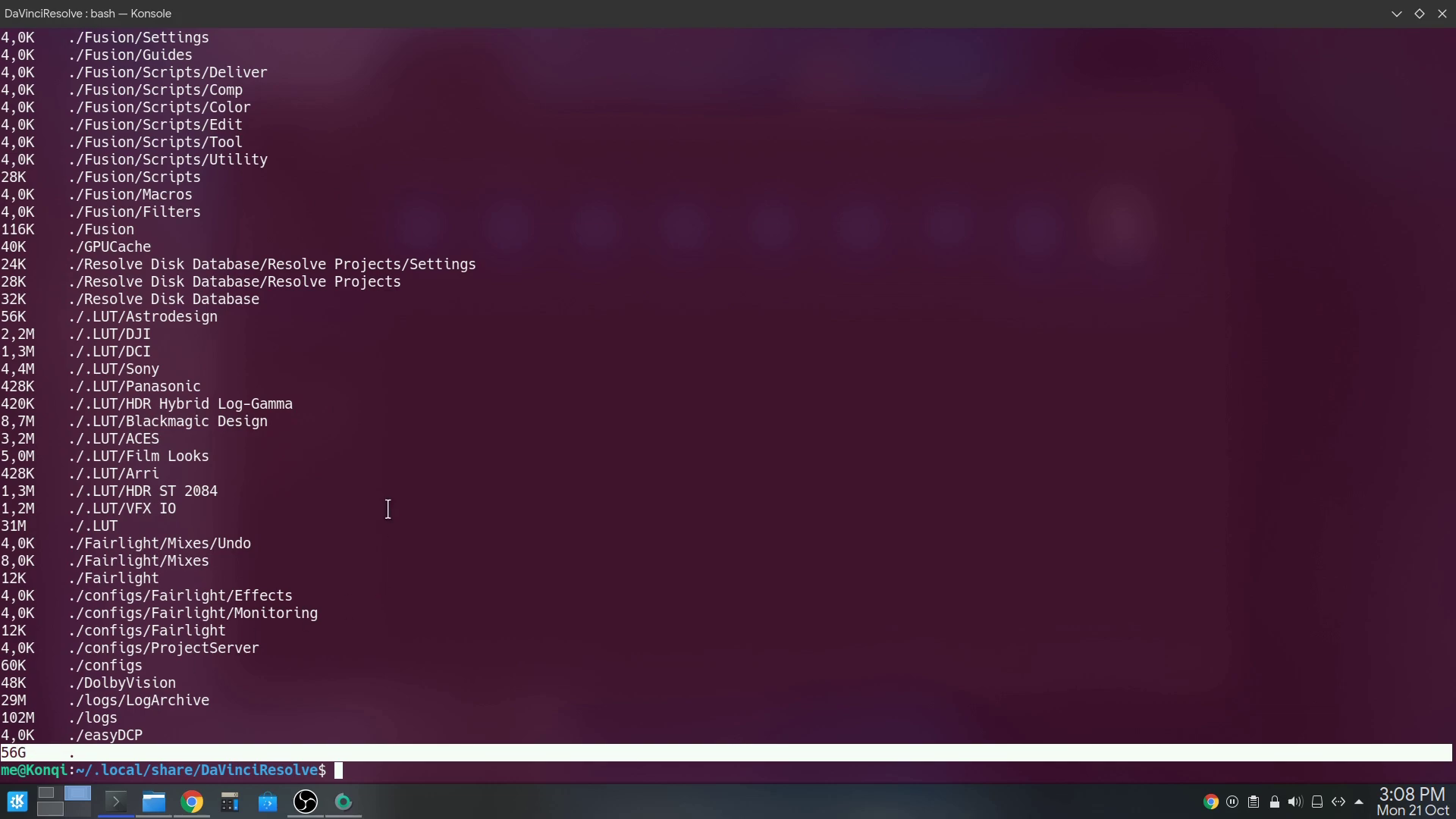
scroll(387, 508, up, 7)
scroll(388, 509, down, 1)
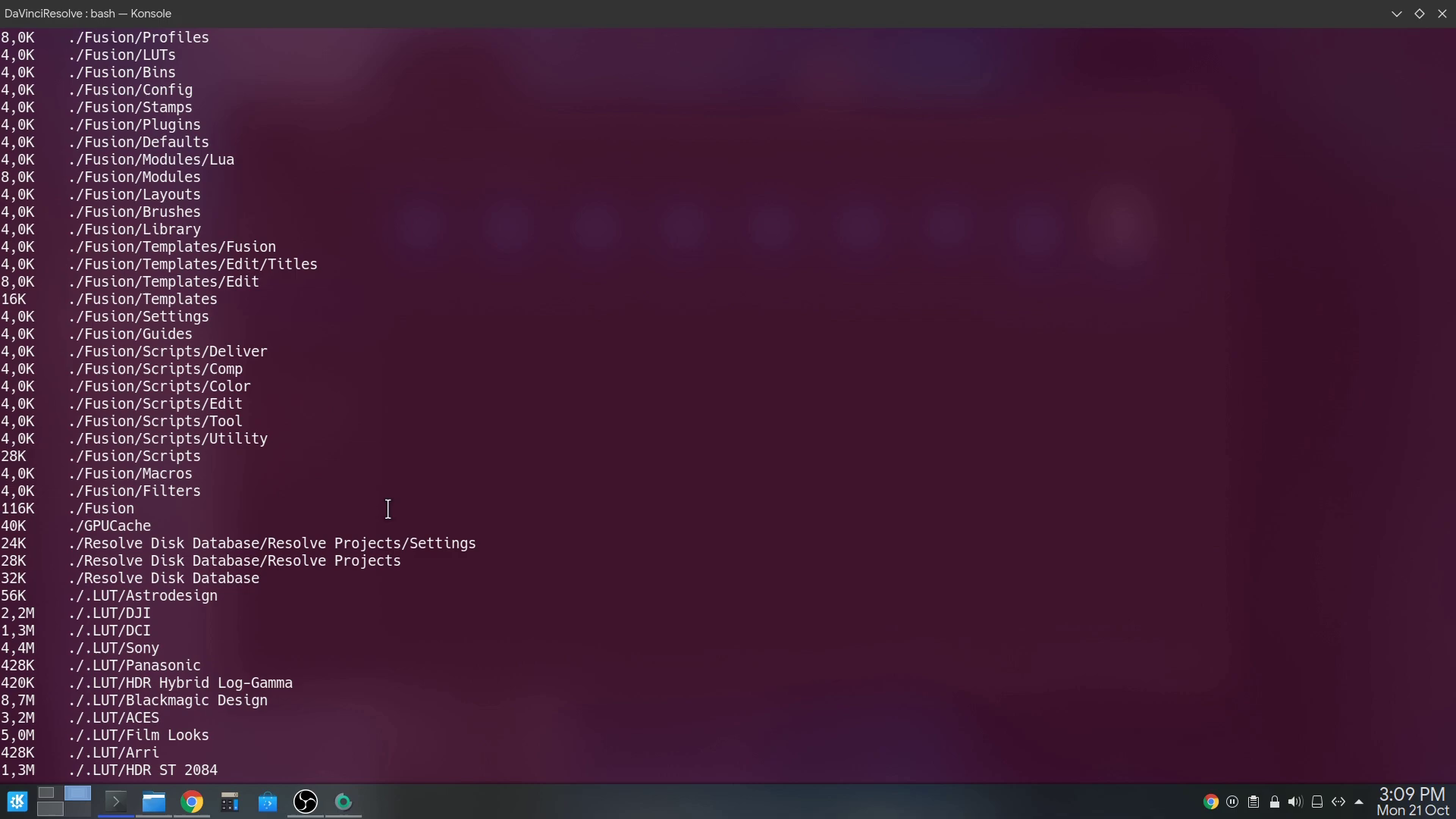
scroll(388, 509, down, 5)
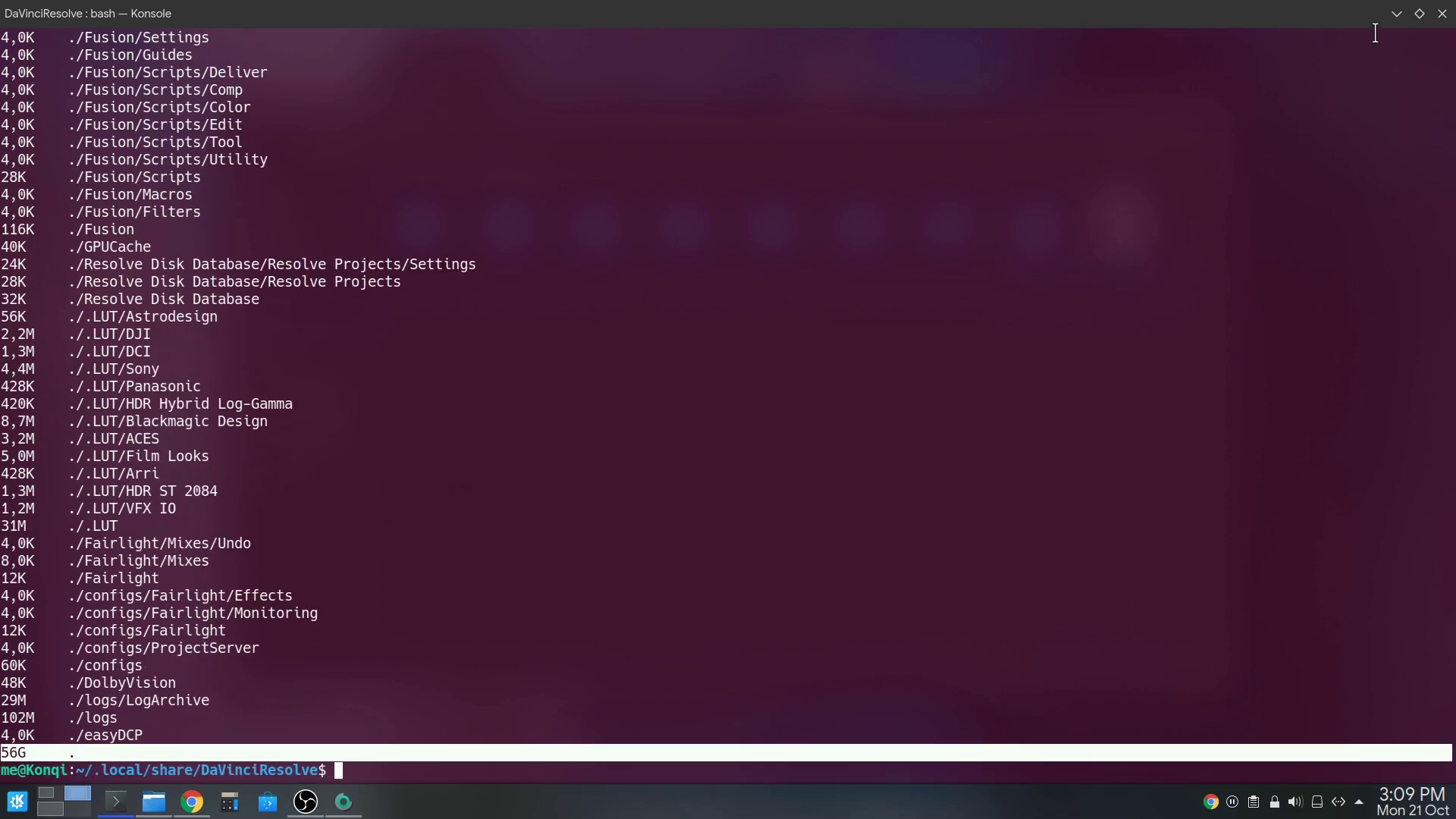
- Back in Dolphin, check crash_archive.txt's Properties, showing a 55,6 GiB plain text document
click(1395, 12)
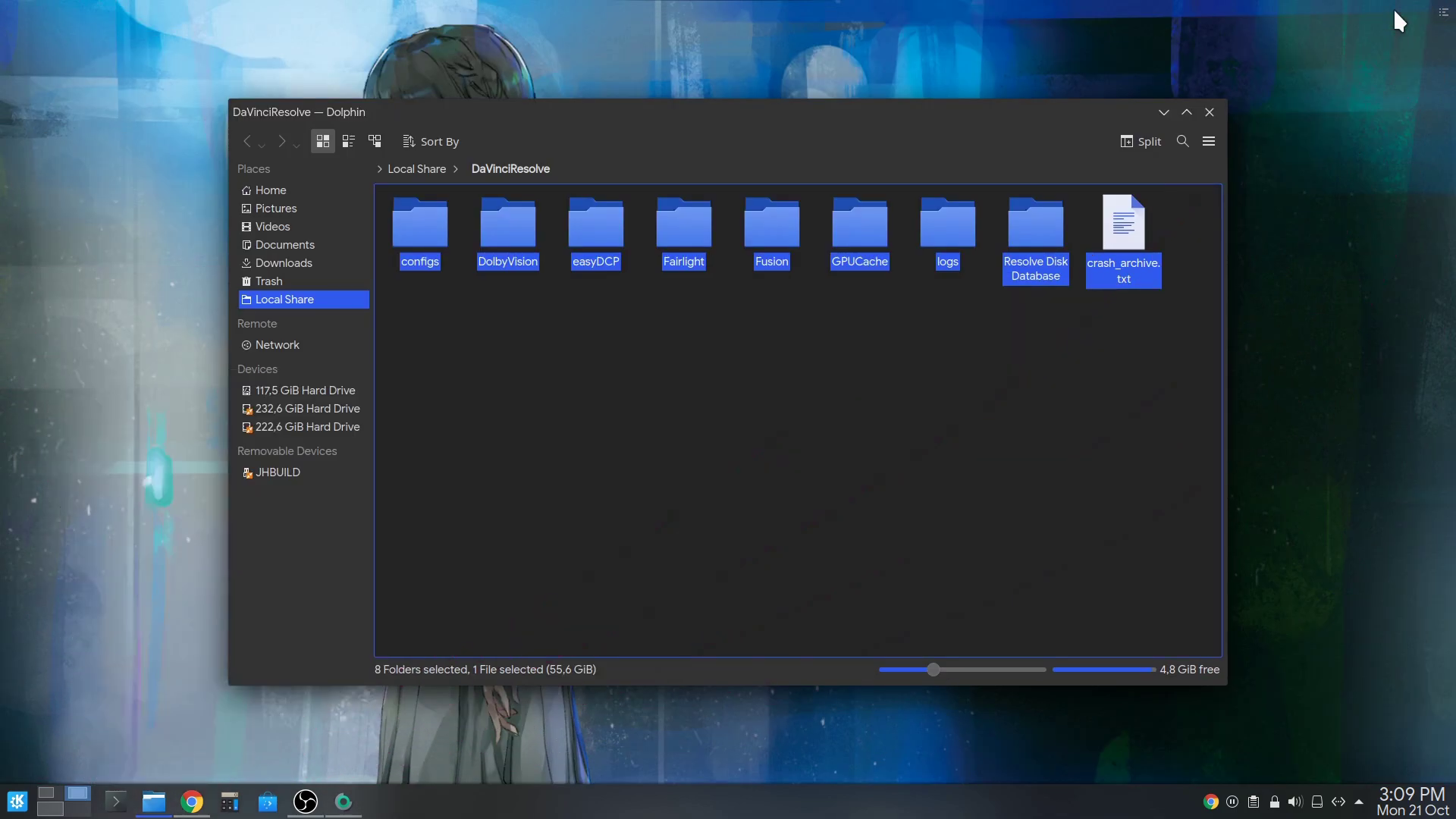
click(990, 379)
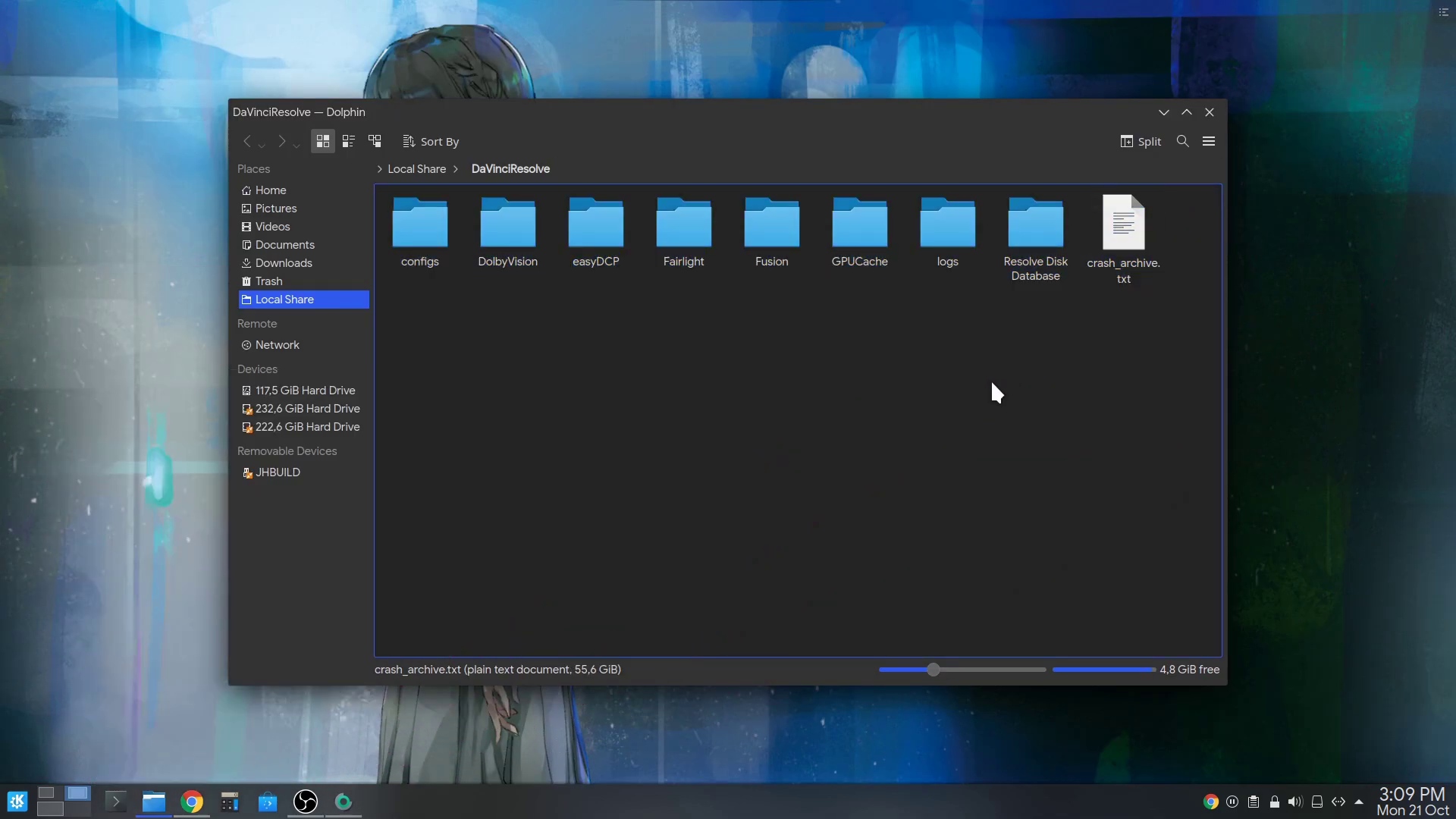
click(1128, 255)
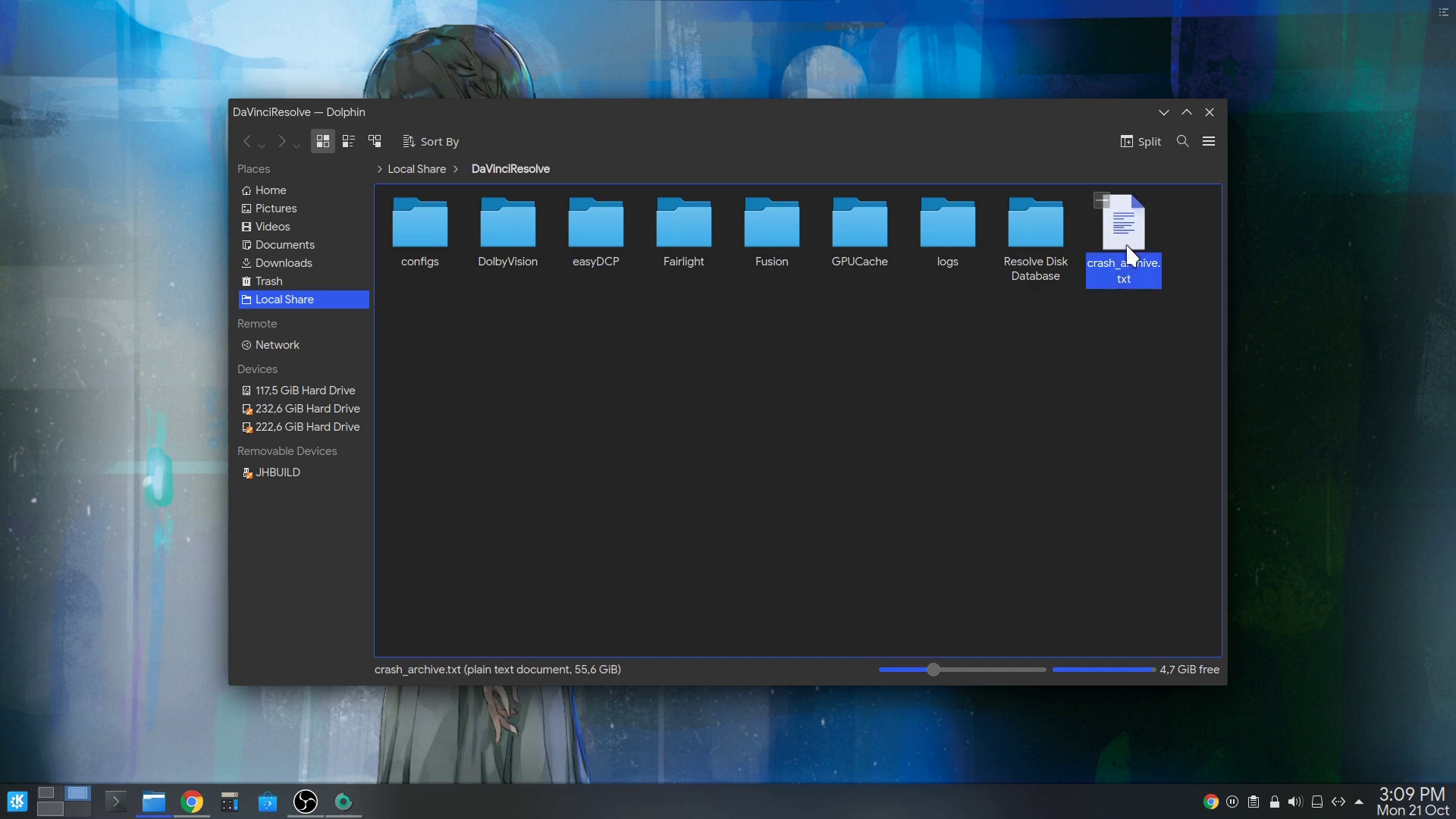
right_click(1128, 253)
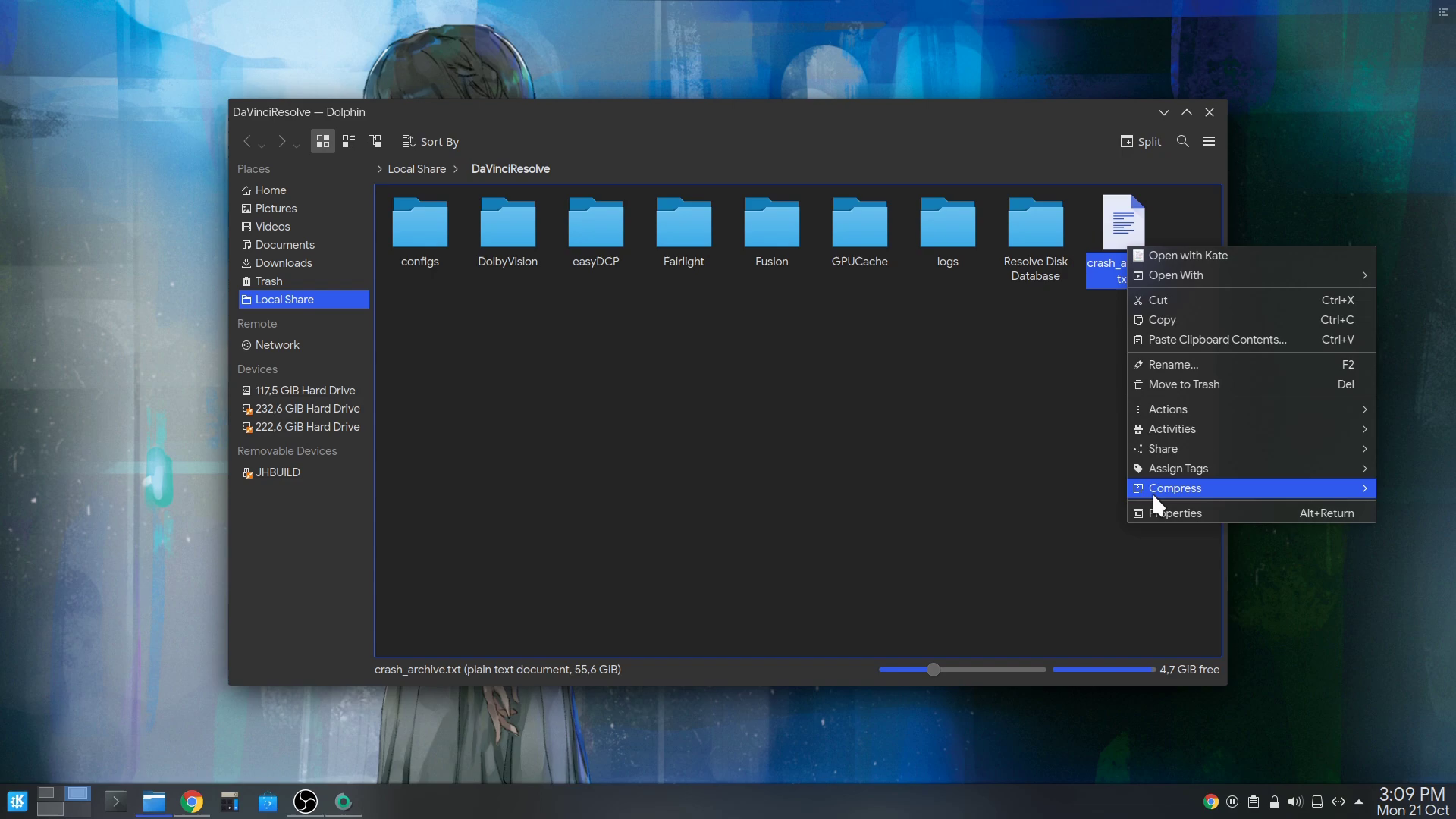
click(1161, 515)
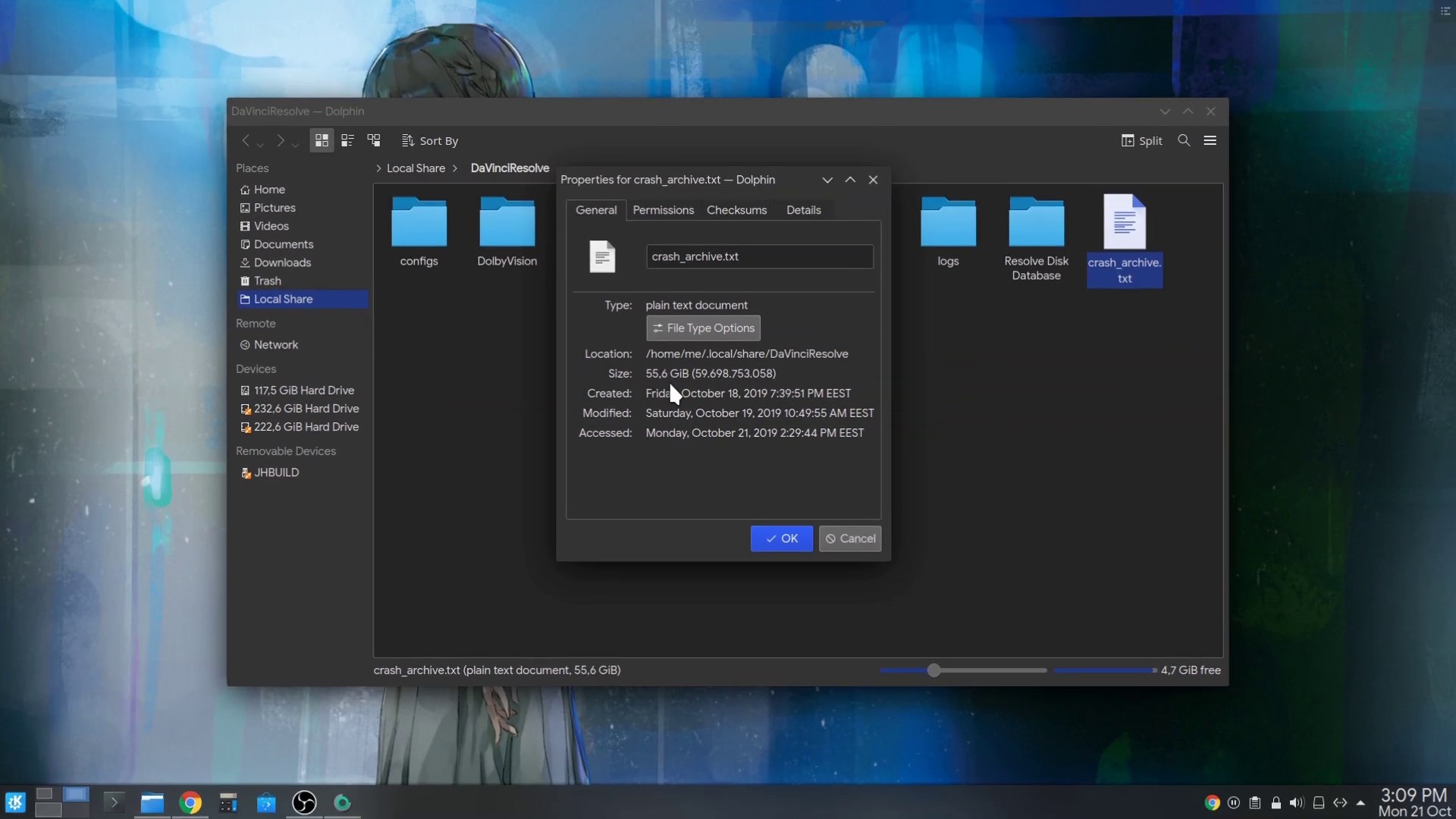
click(848, 536)
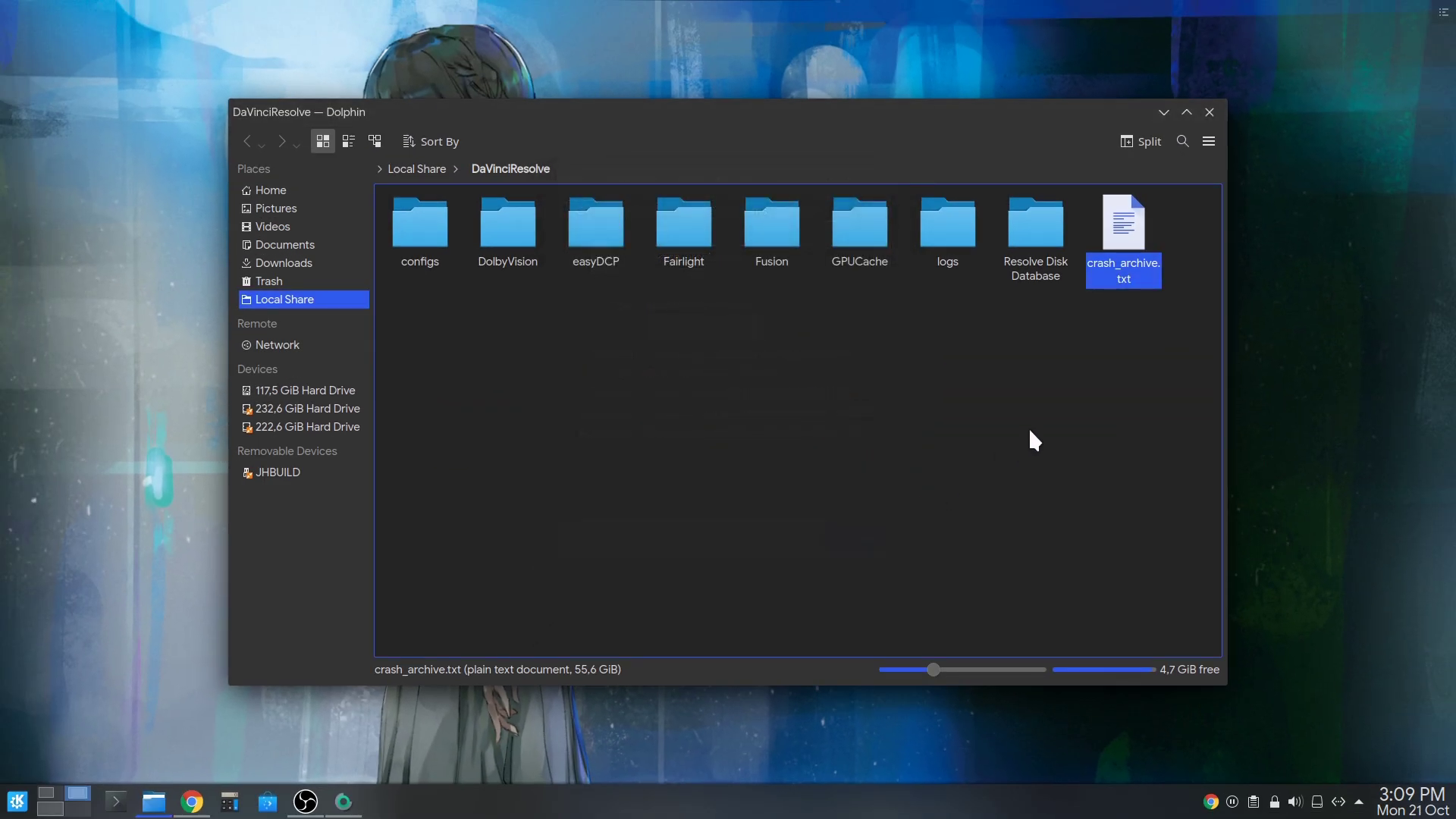
- Open crash_archive.txt with Kate
click(1062, 371)
right_click(1107, 264)
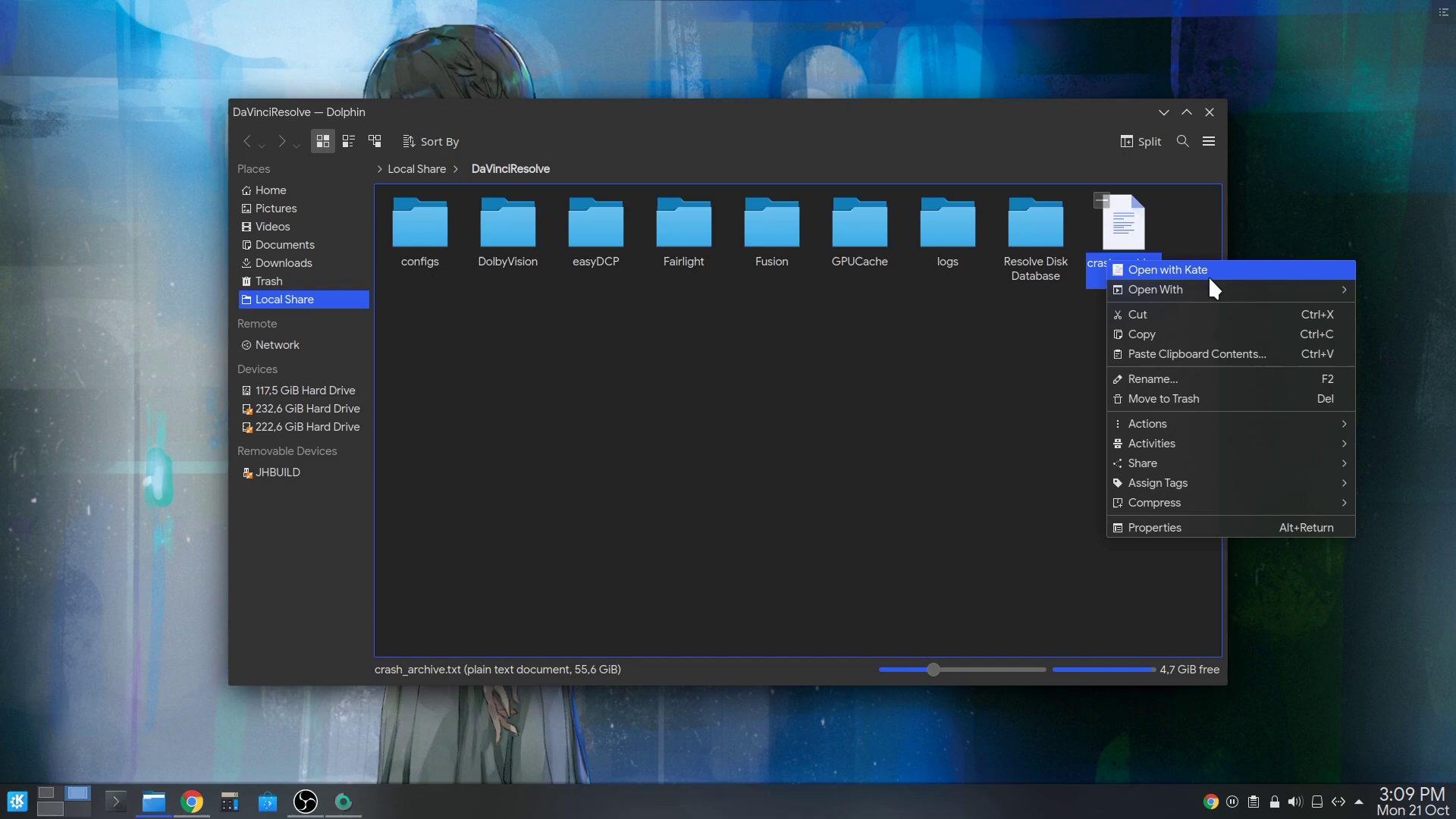
click(1247, 273)
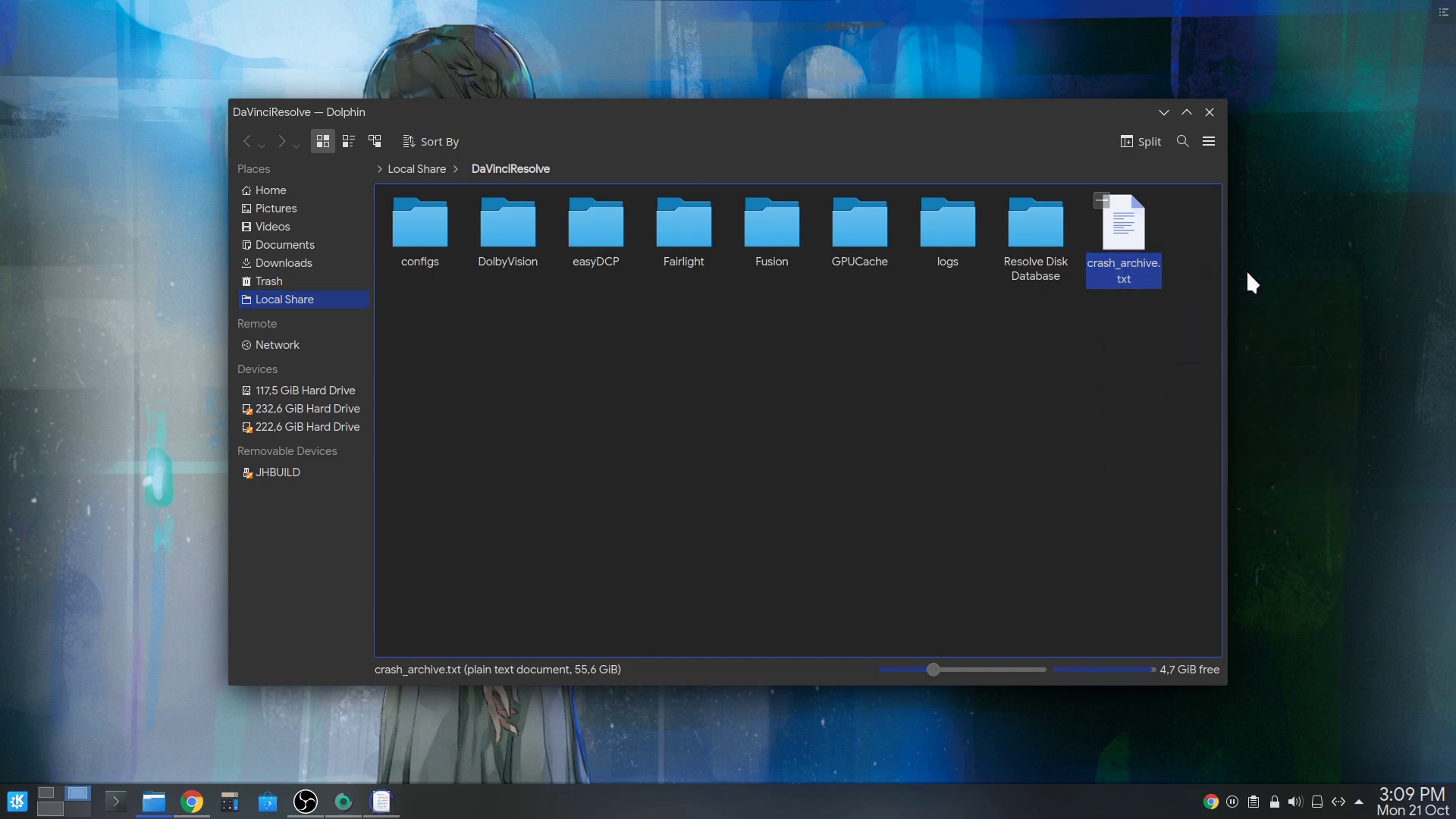